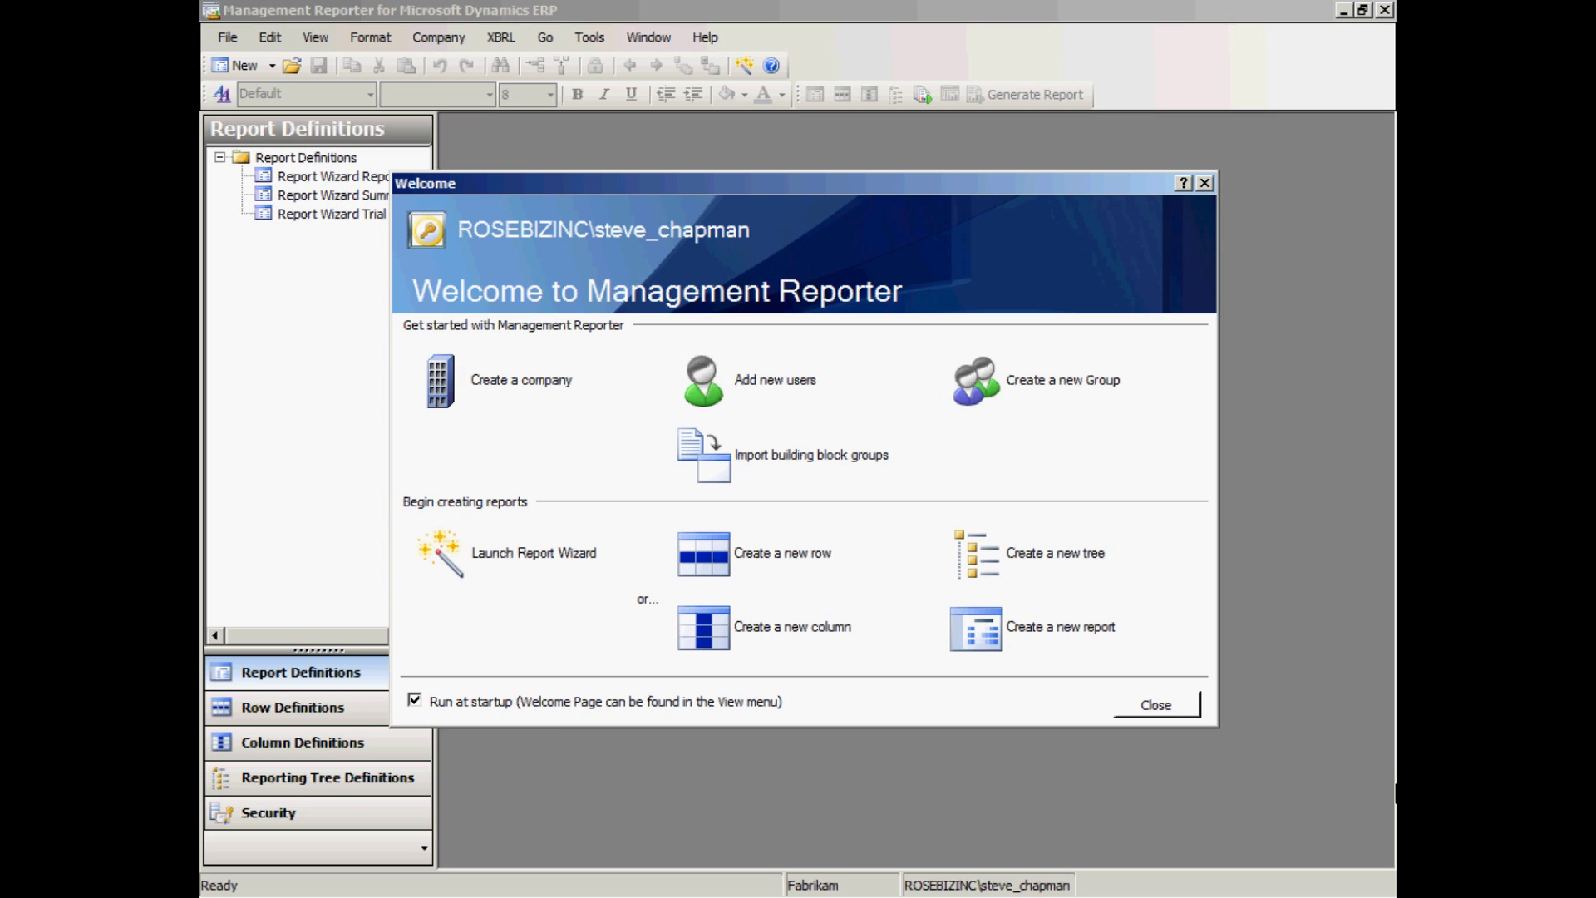
# - Dismiss the Welcome to Management Reporter page and launch the Report Wizard
pyautogui.click(1174, 703)
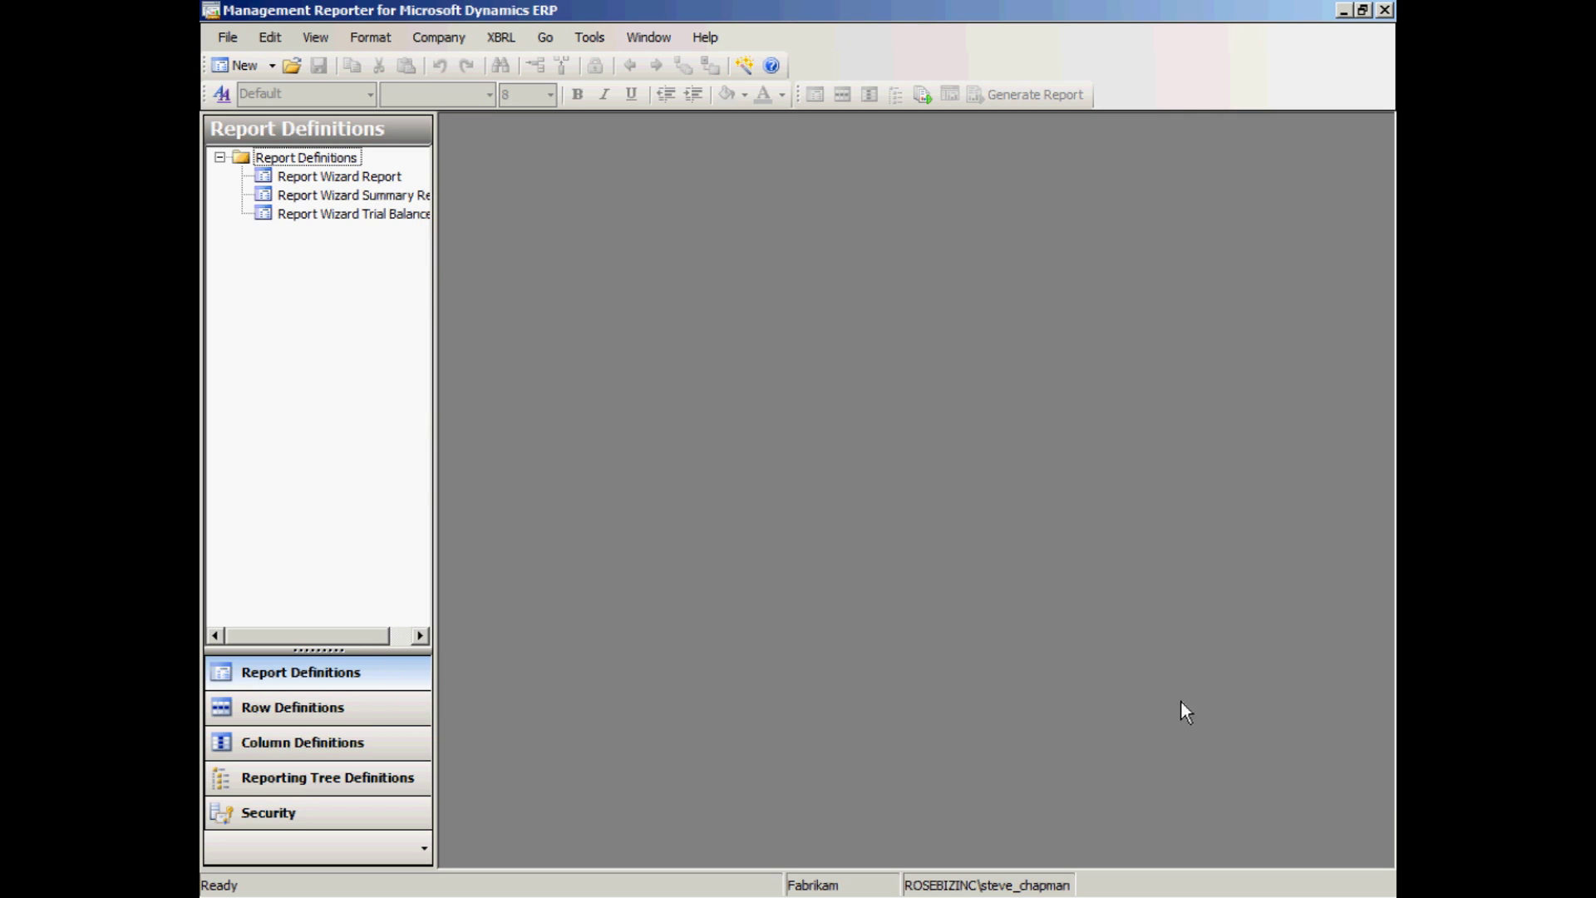
pyautogui.click(743, 67)
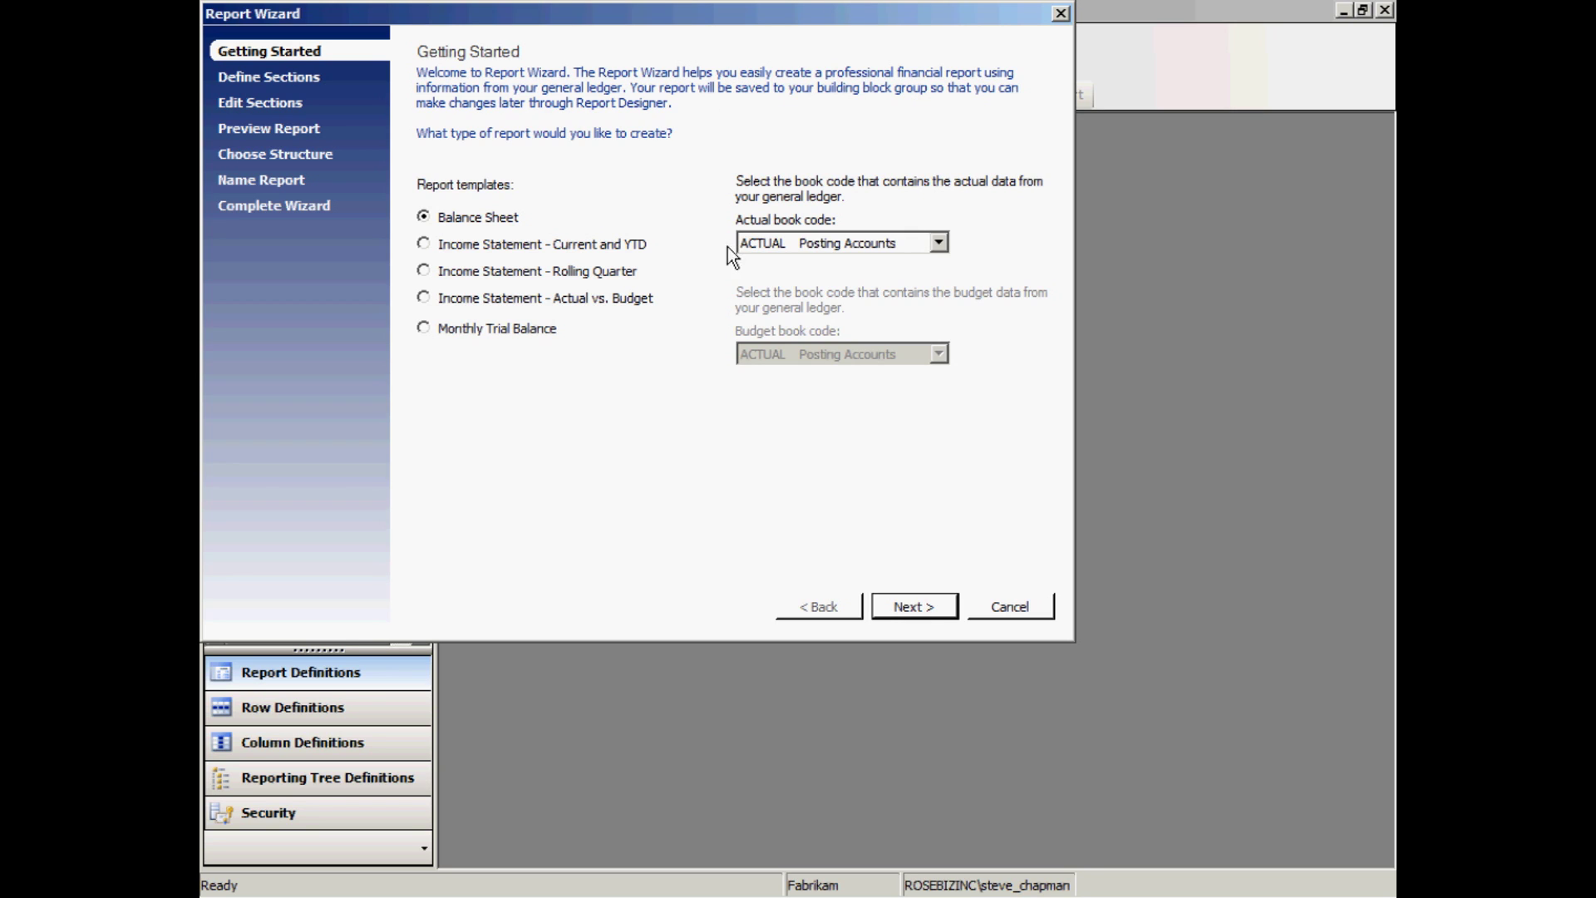
# - Keep the Balance Sheet template and add accounts 1100–1190 to Cash and Short Term Investments
pyautogui.click(916, 611)
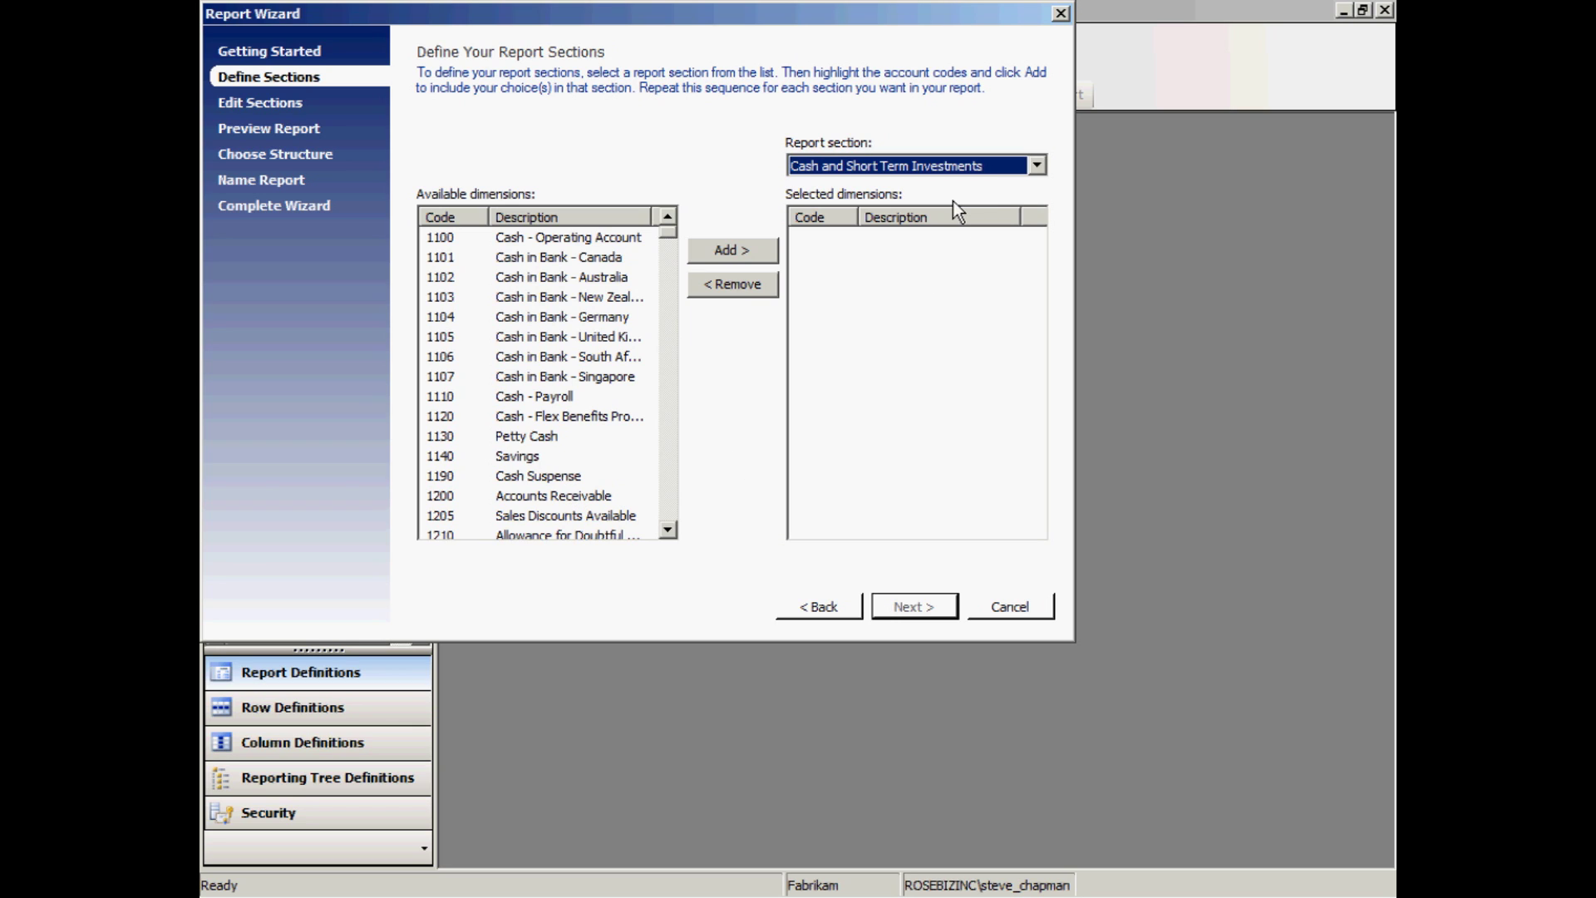
pyautogui.click(499, 241)
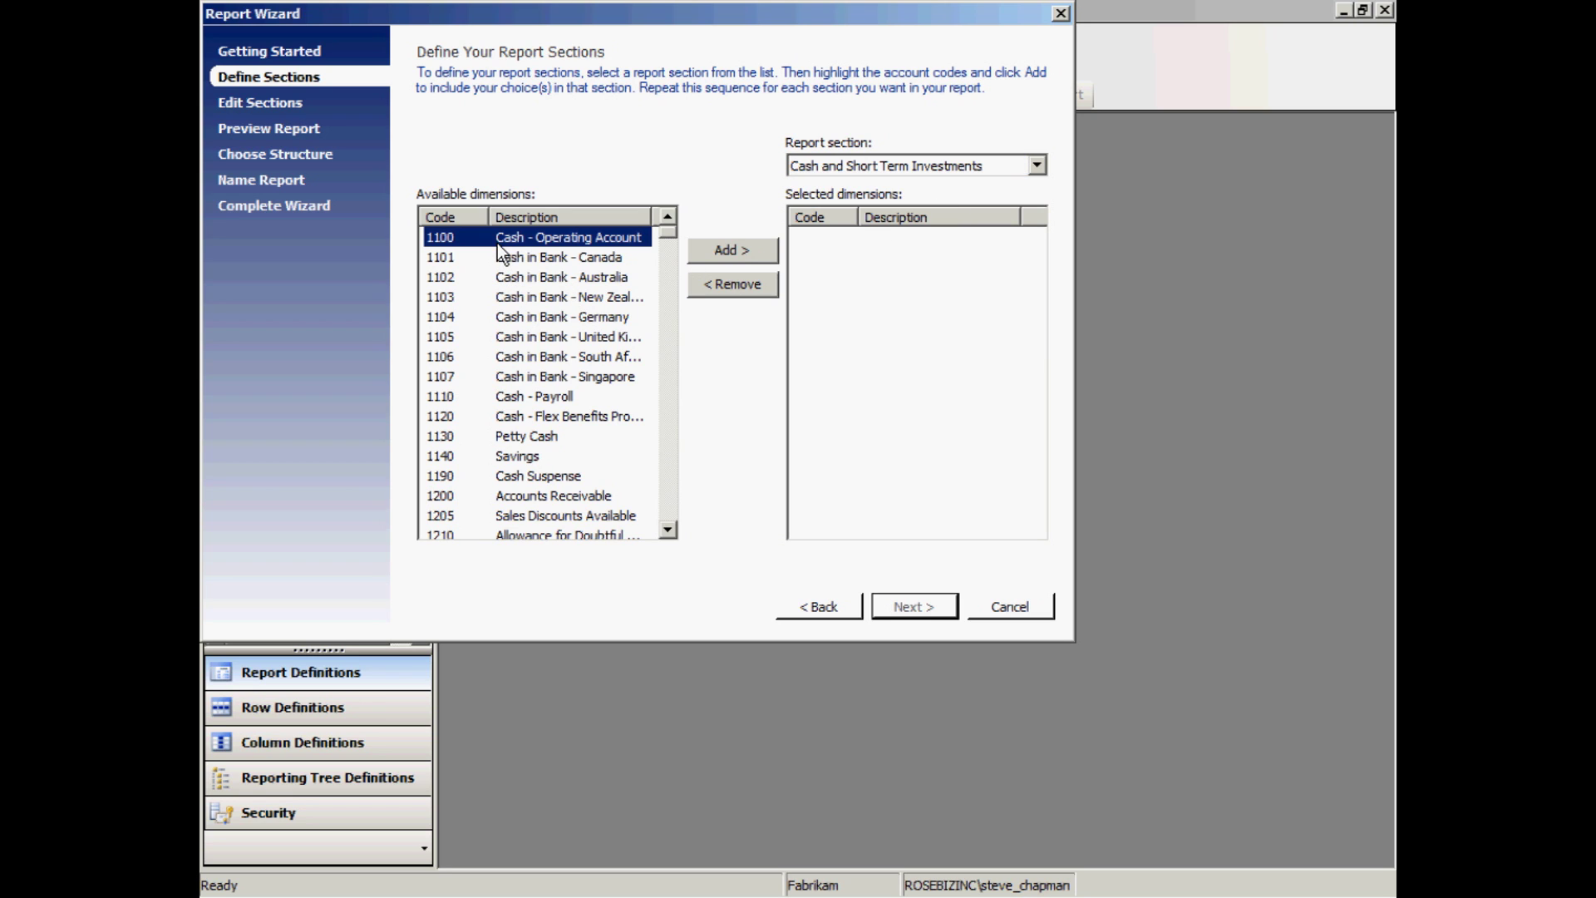
pyautogui.keyDown('shift'); pyautogui.click(565, 478); pyautogui.keyUp('shift')
pyautogui.click(745, 251)
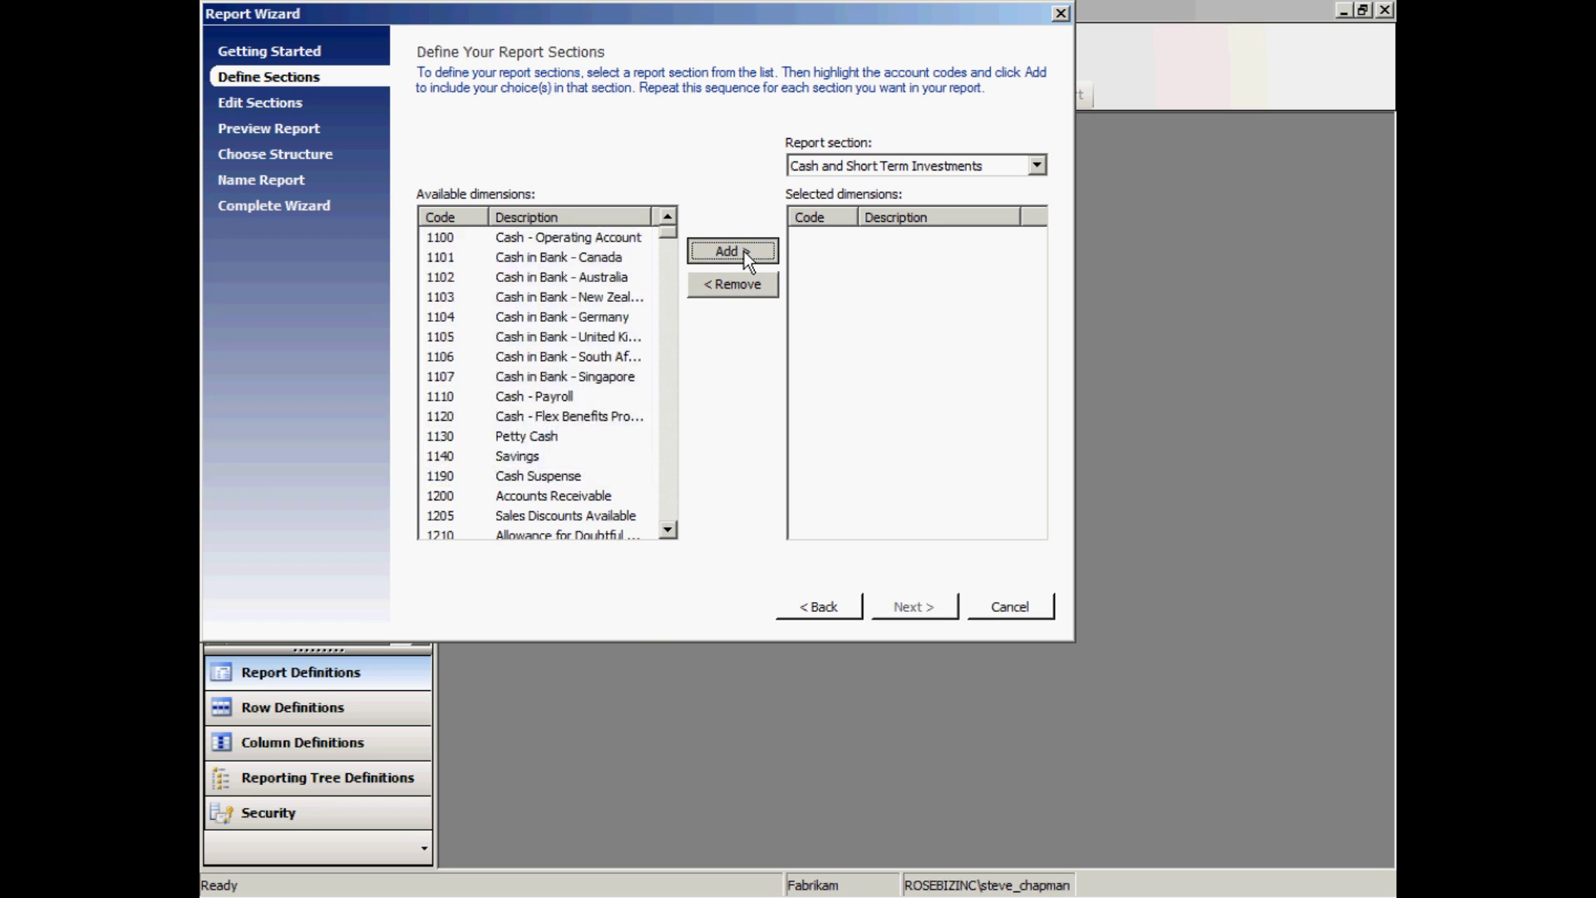
# - Switch the report section to Other Current Assets
pyautogui.click(1036, 166)
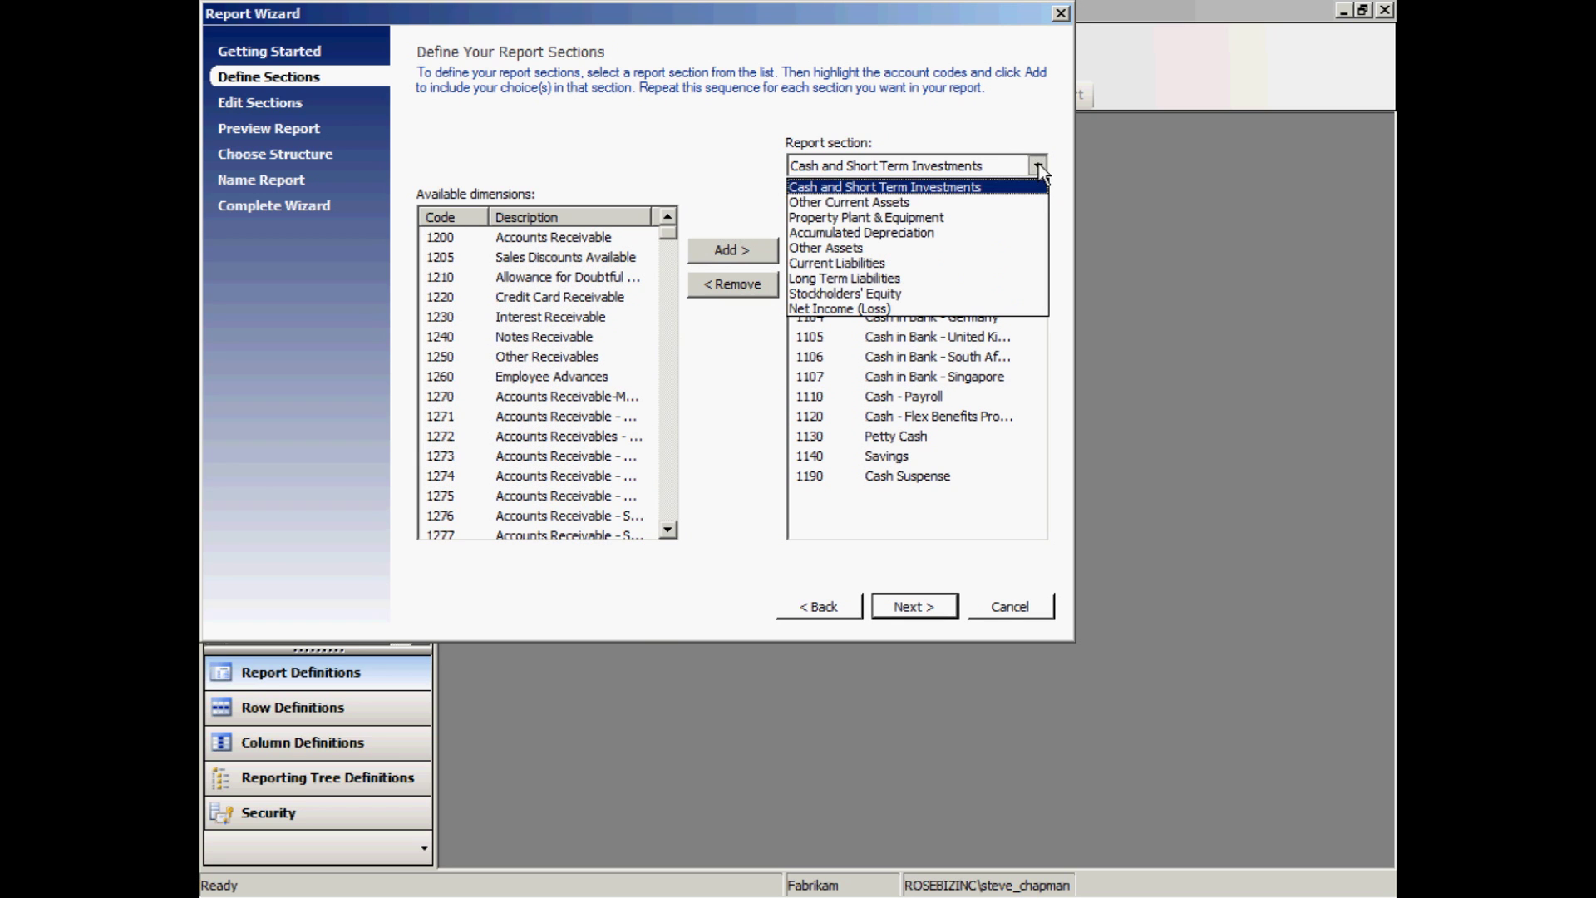
pyautogui.click(966, 205)
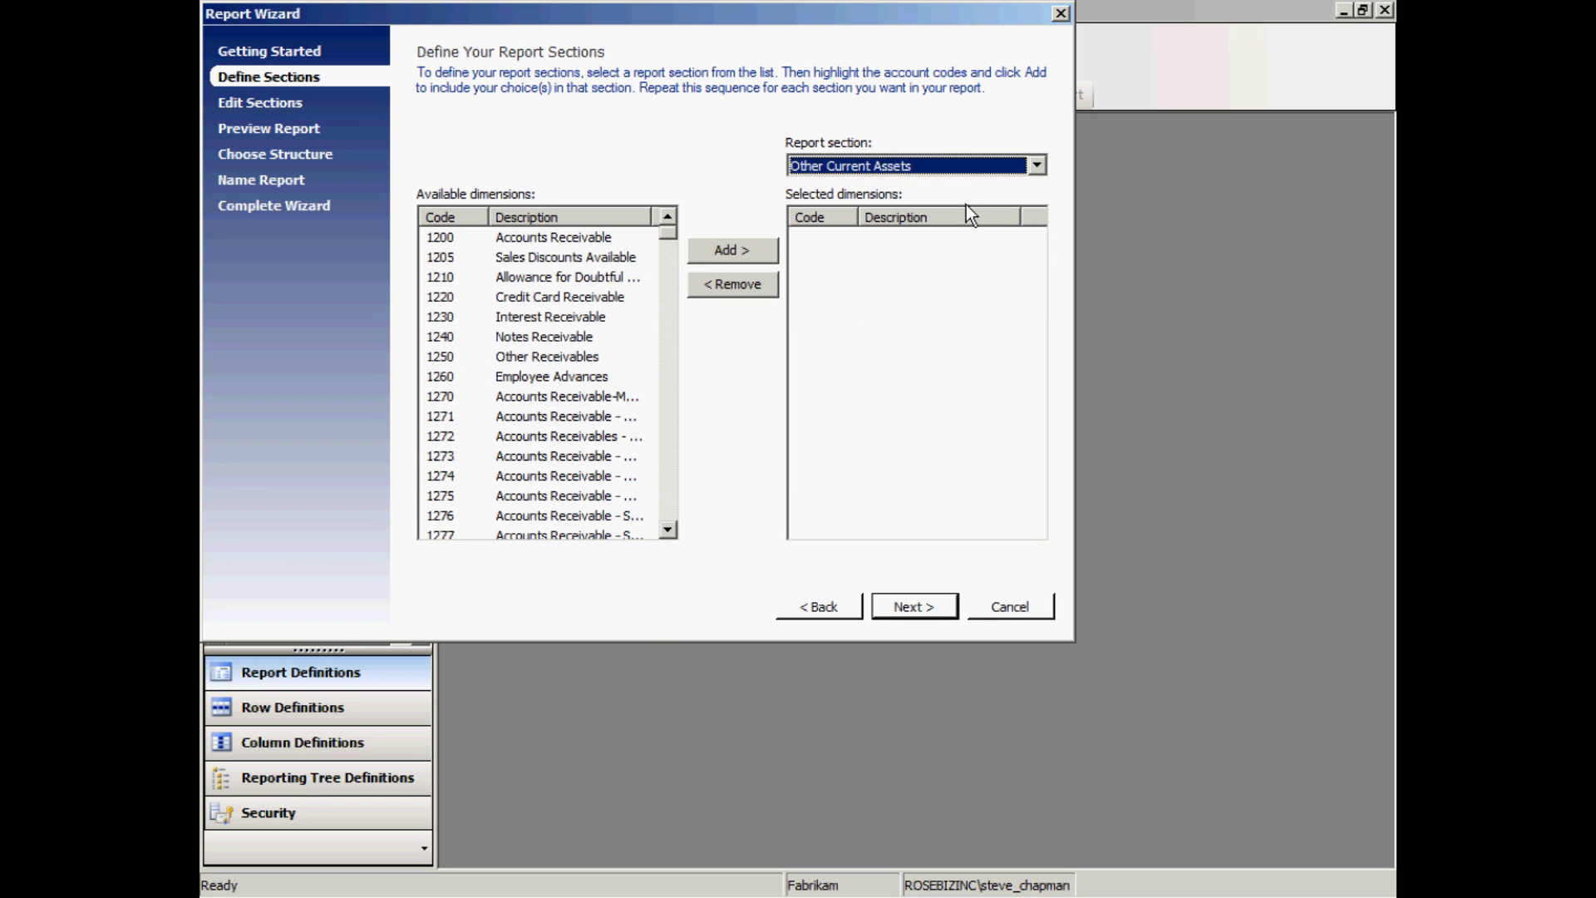
pyautogui.click(1037, 166)
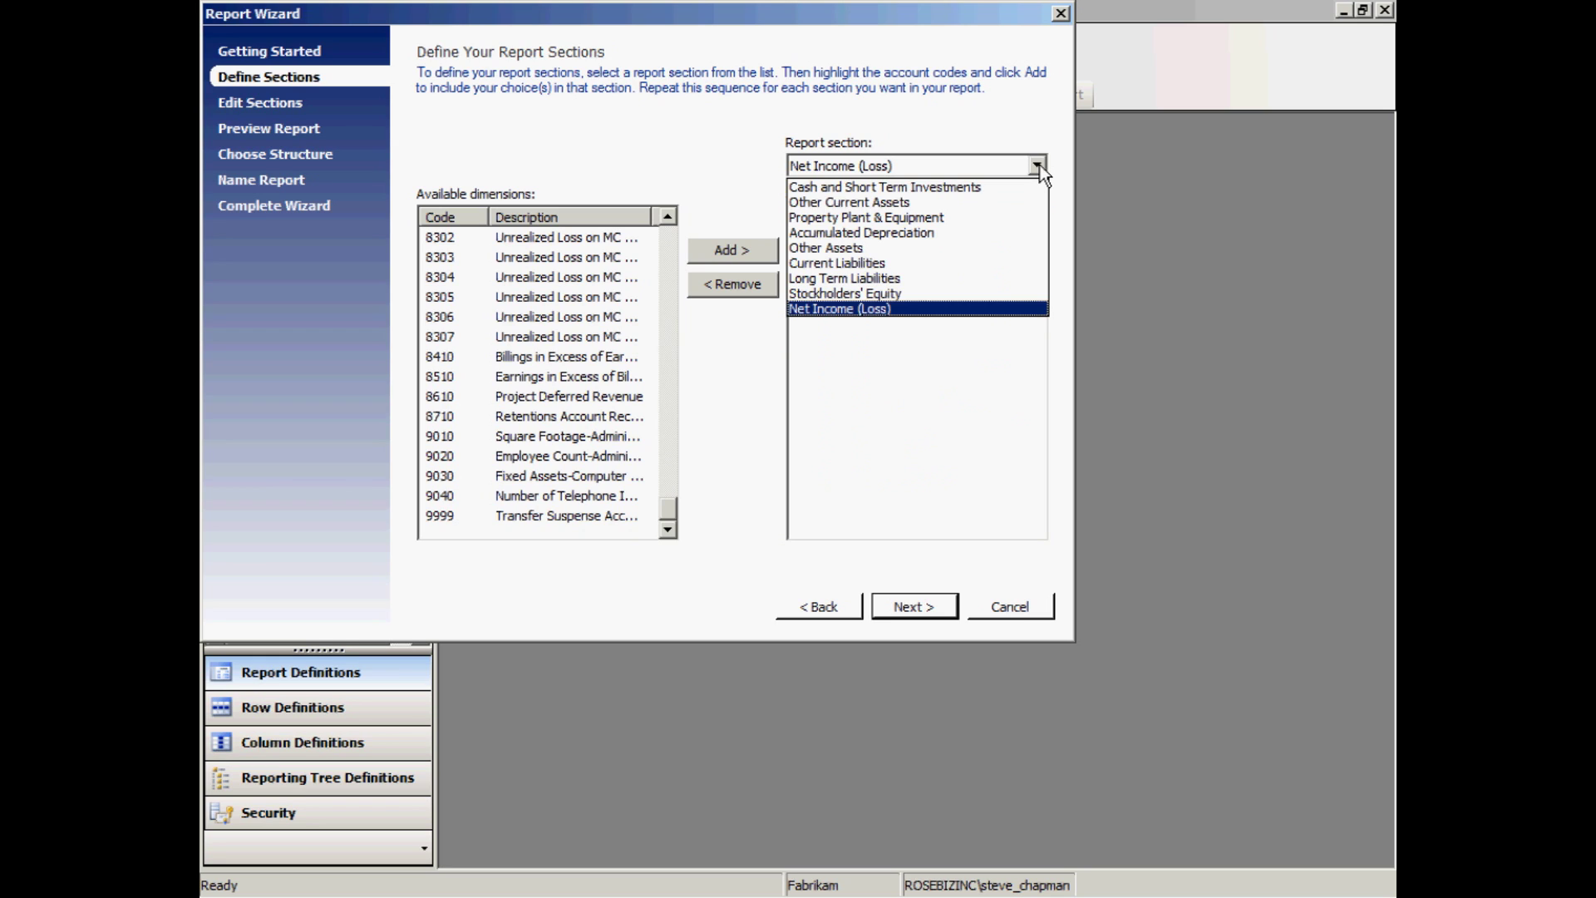
# - Add accounts 4100 Sales through 9999 to the Net Income (Loss) section, then advance to Edit Sections
pyautogui.click(905, 311)
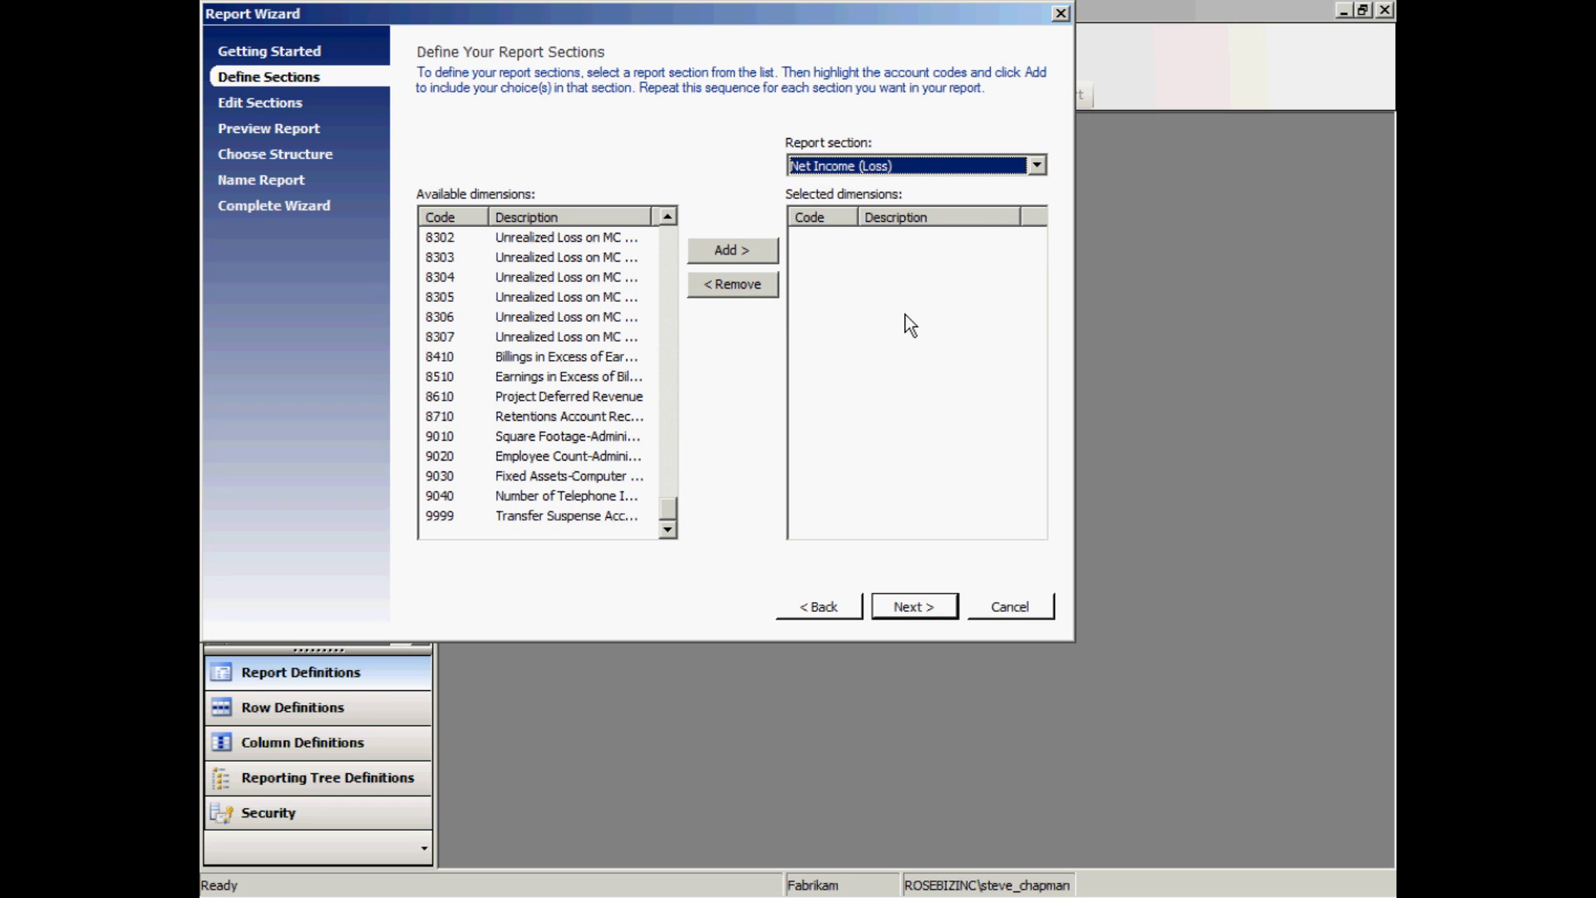
pyautogui.moveTo(665, 512); pyautogui.dragTo(669, 237)
pyautogui.click(512, 238)
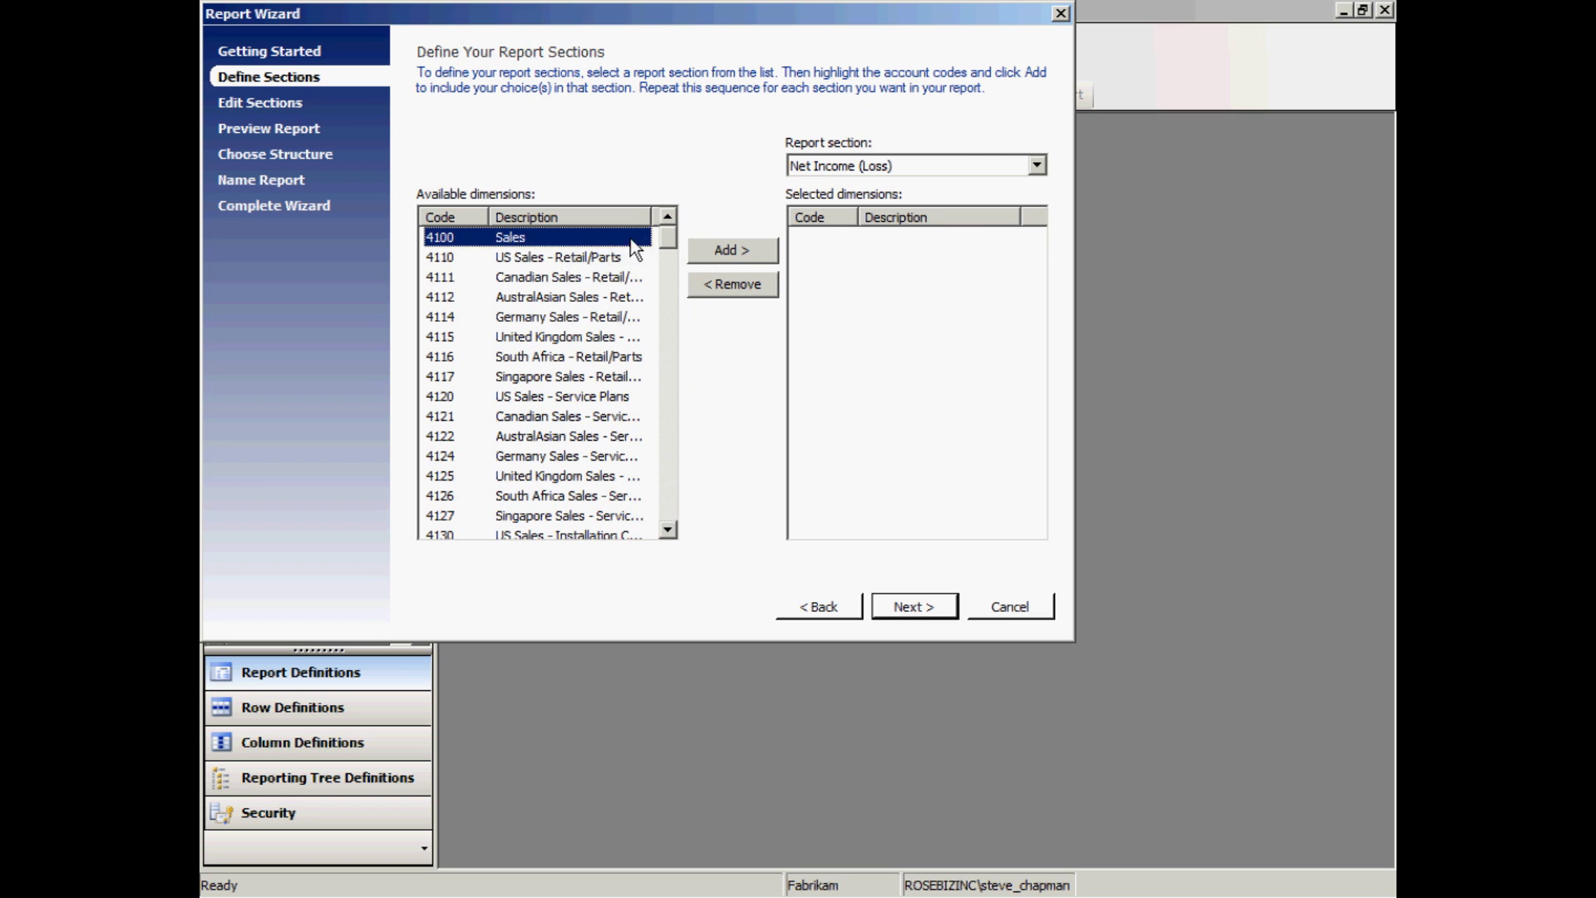
pyautogui.moveTo(666, 237); pyautogui.dragTo(667, 532)
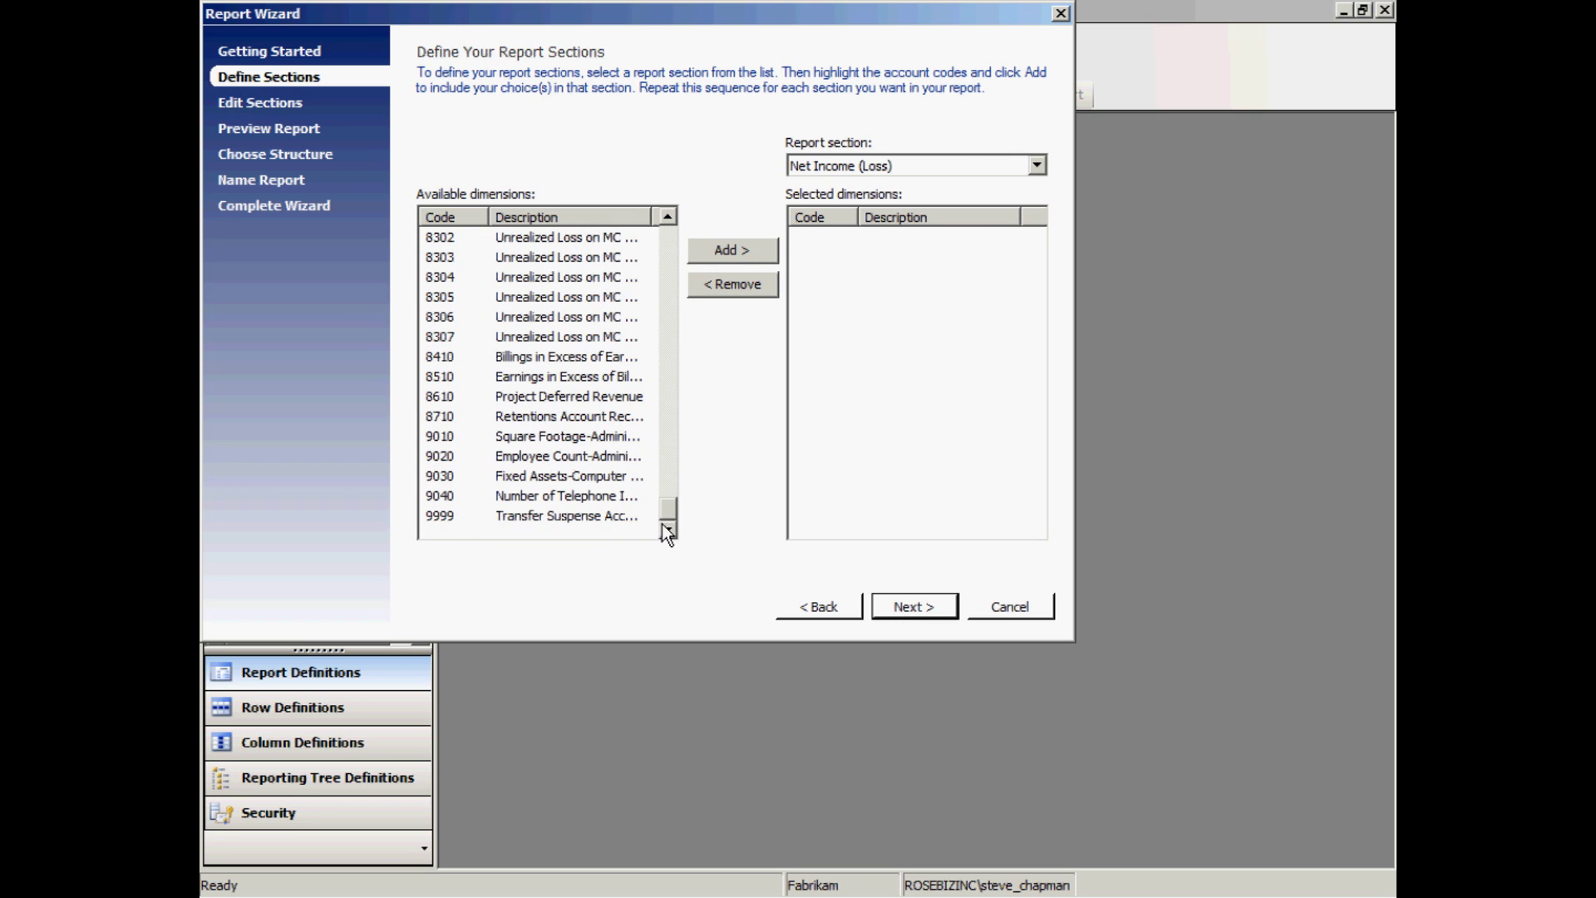
pyautogui.keyDown('shift'); pyautogui.click(575, 516); pyautogui.keyUp('shift')
pyautogui.click(723, 258)
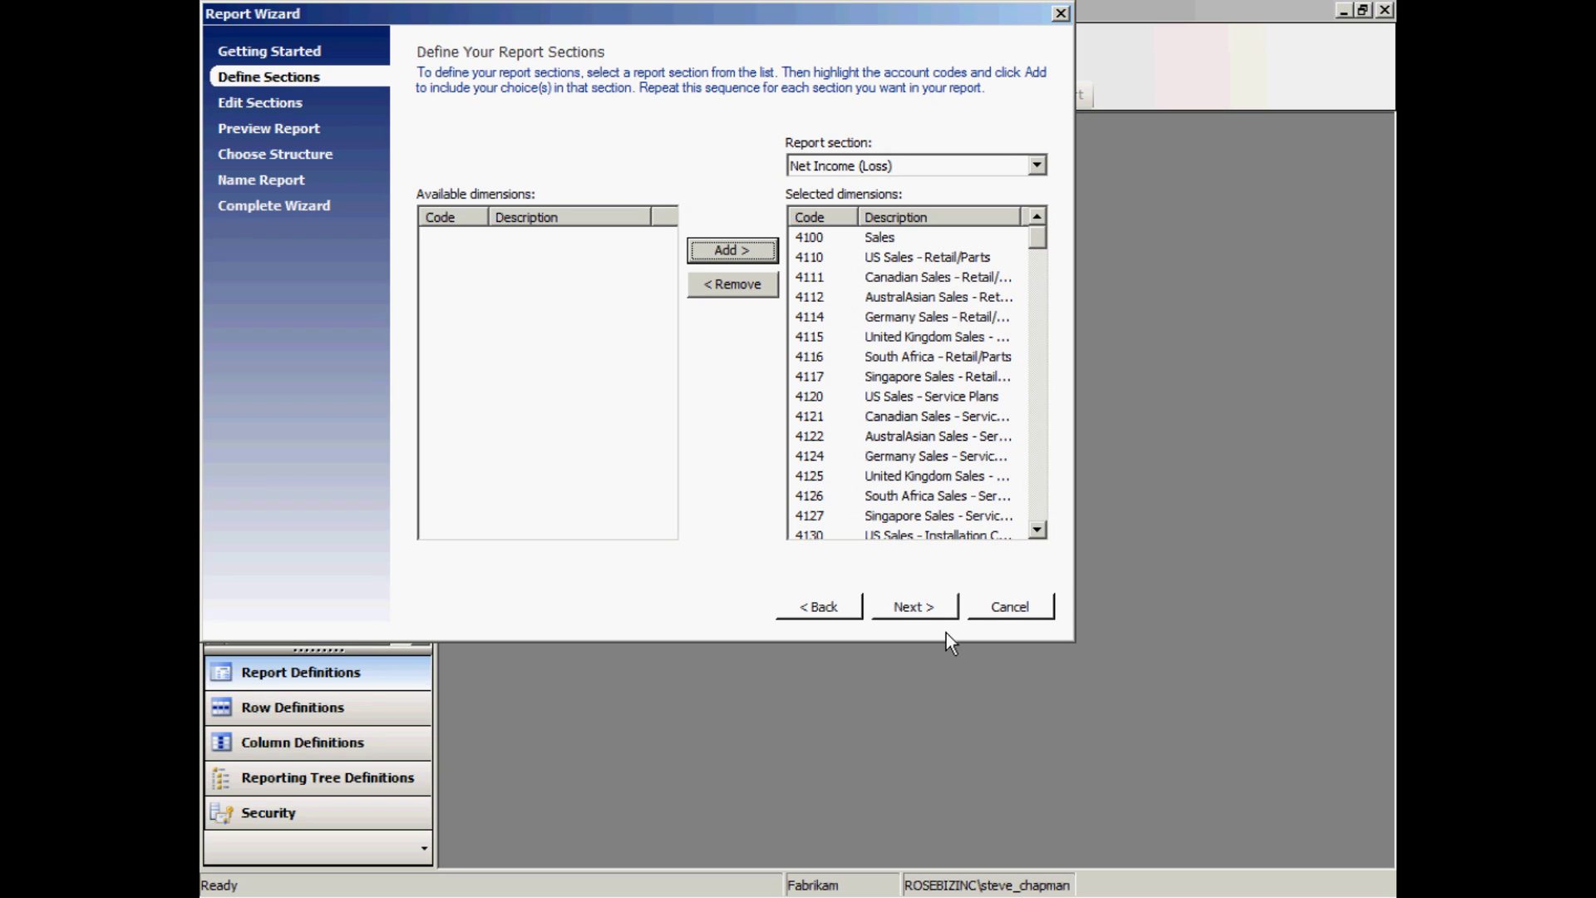
pyautogui.click(906, 607)
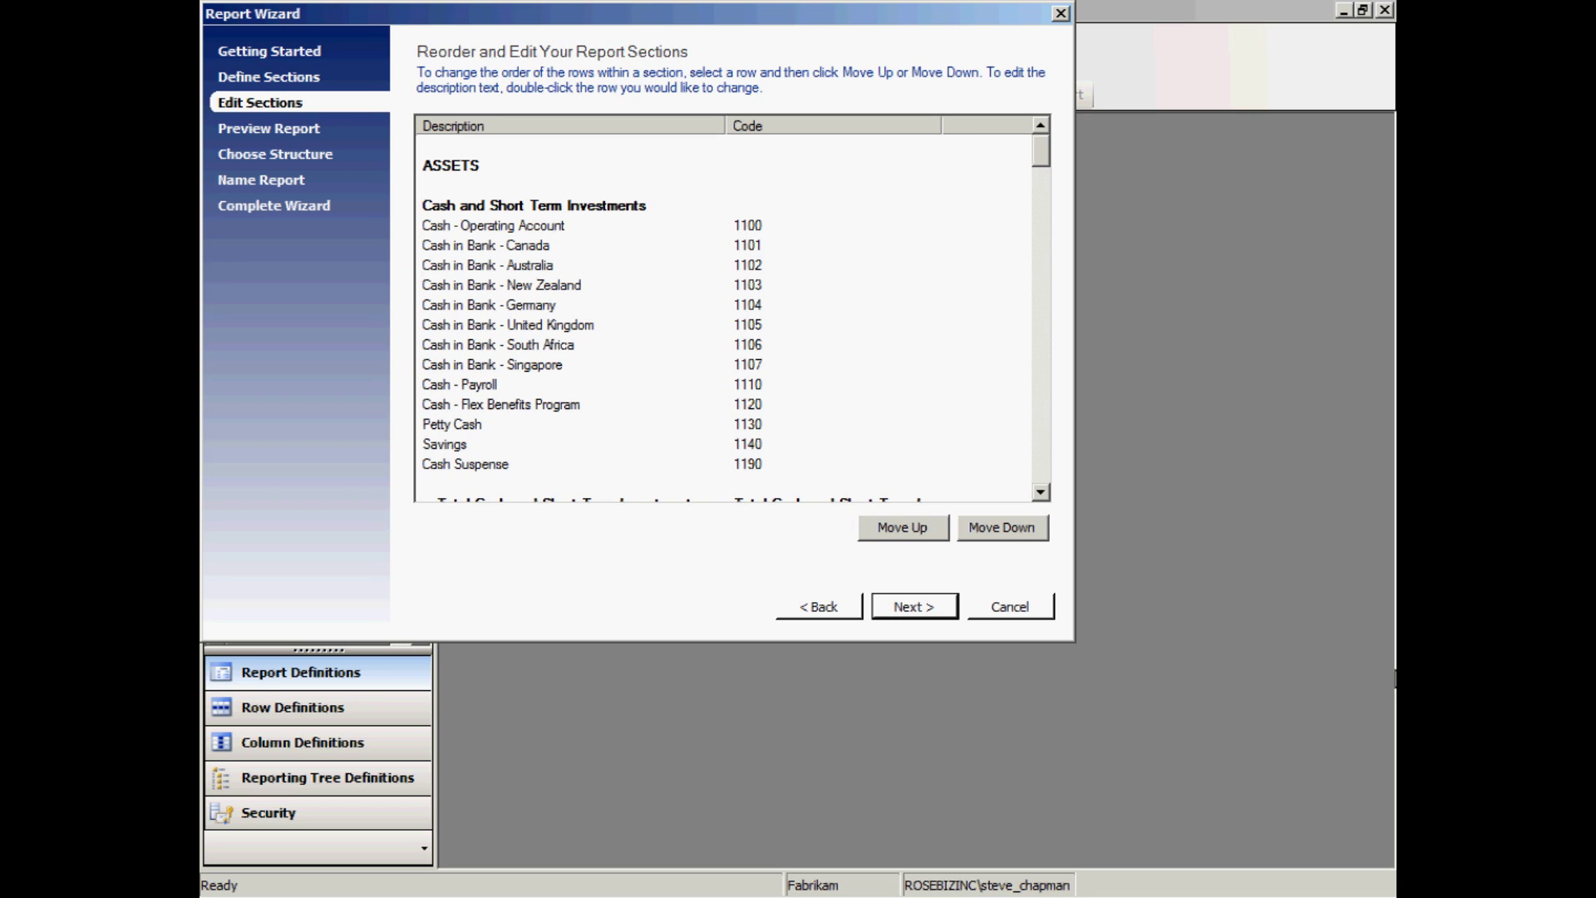
# - Edit the Cash in Bank - Canada row description, then advance to Format and Preview
pyautogui.click(542, 247)
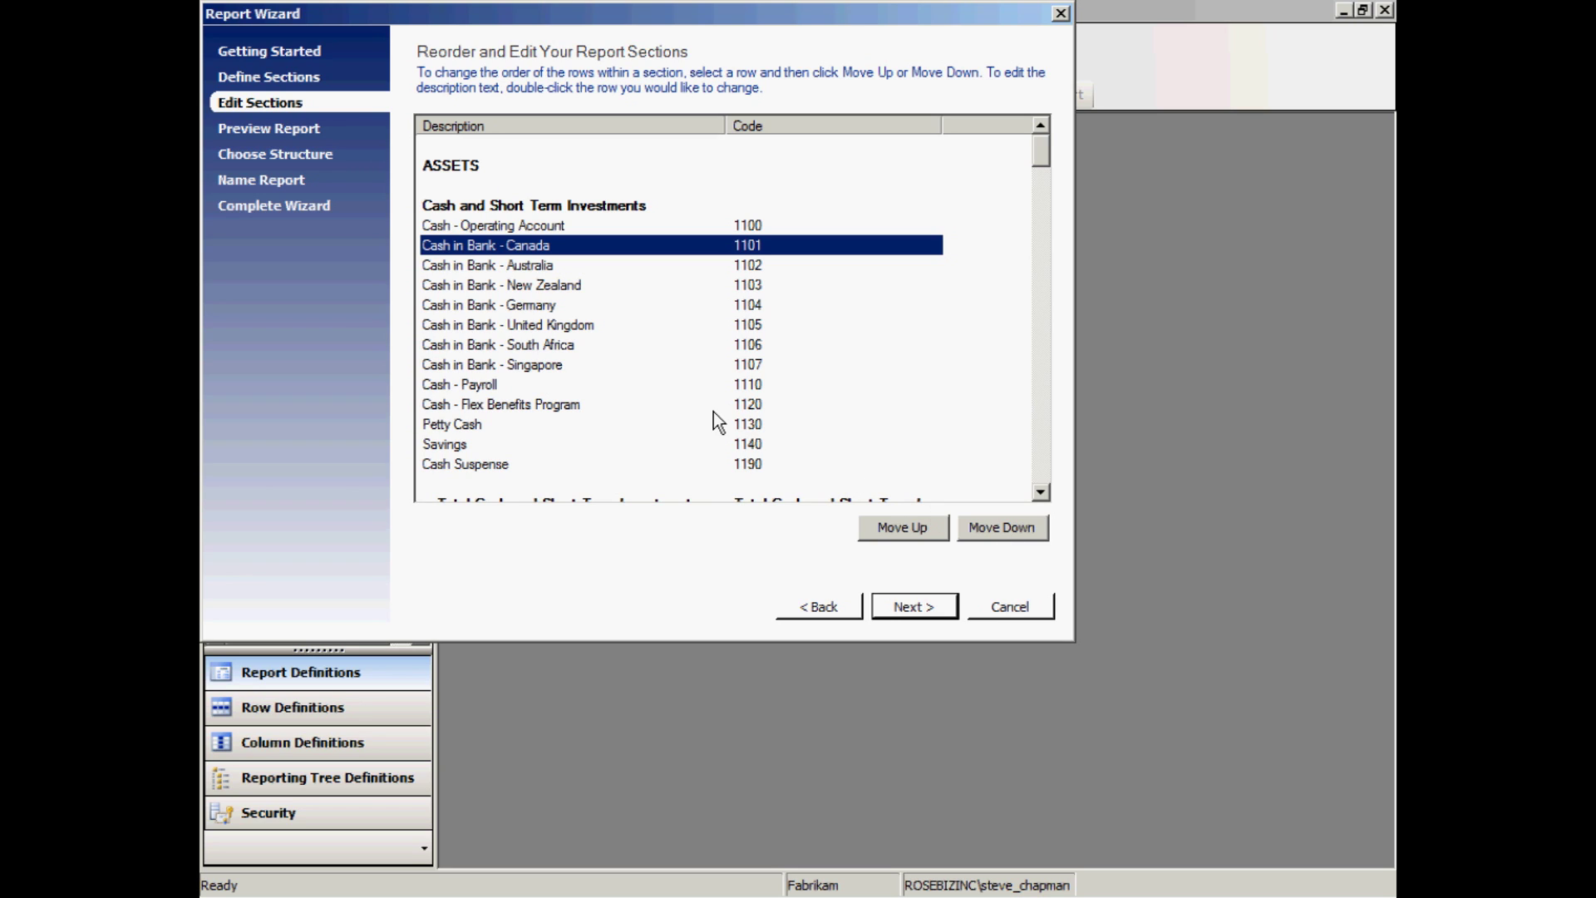
pyautogui.doubleClick(537, 247)
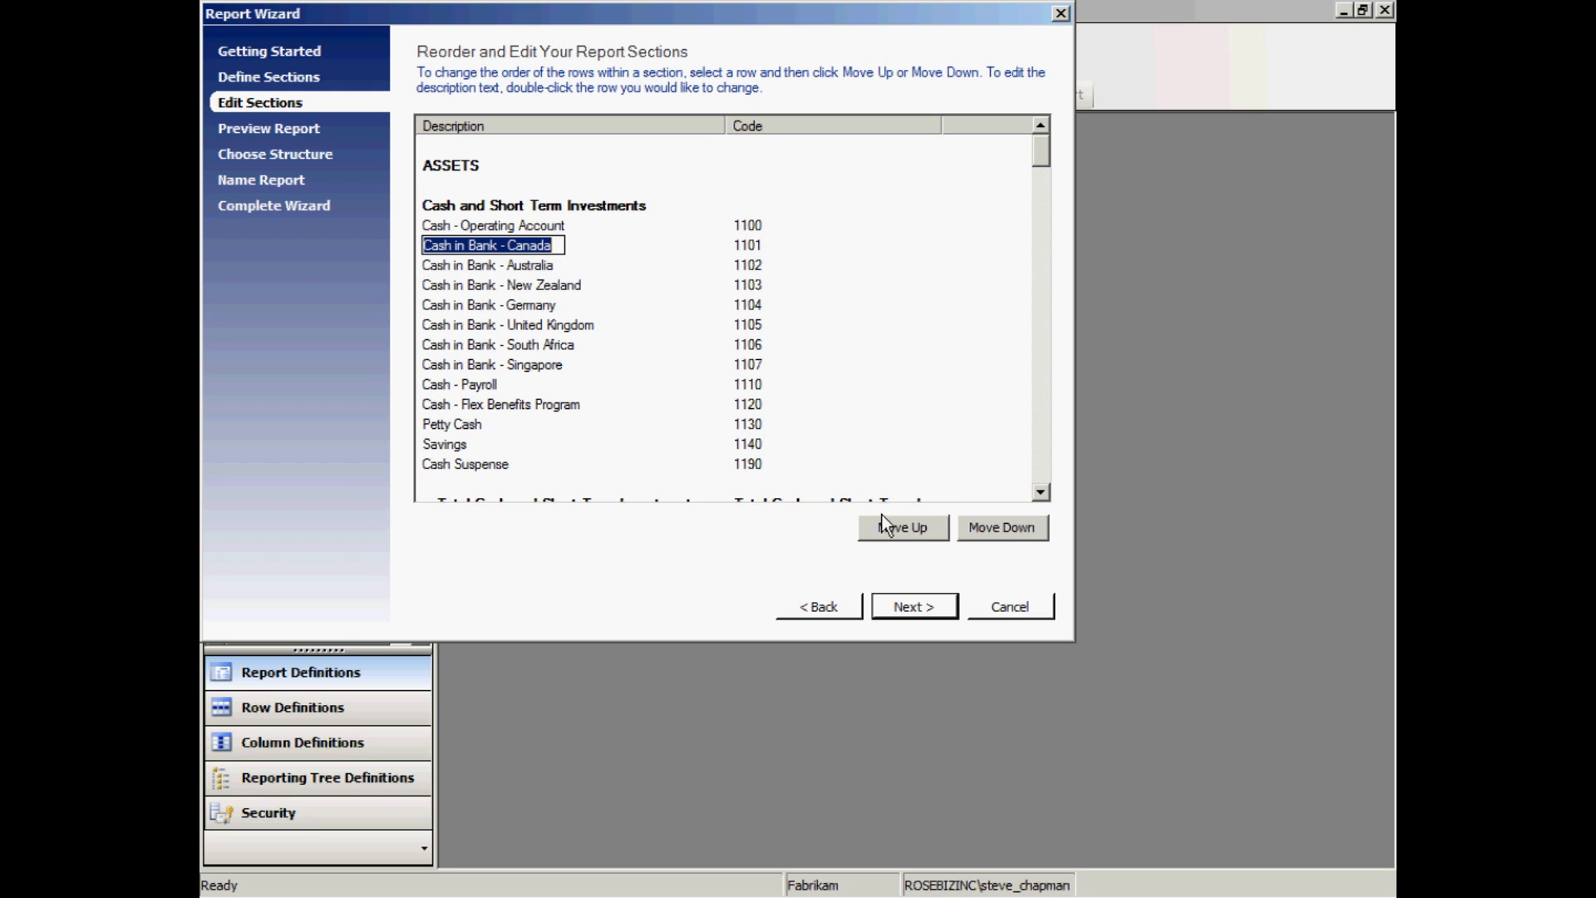
pyautogui.click(936, 608)
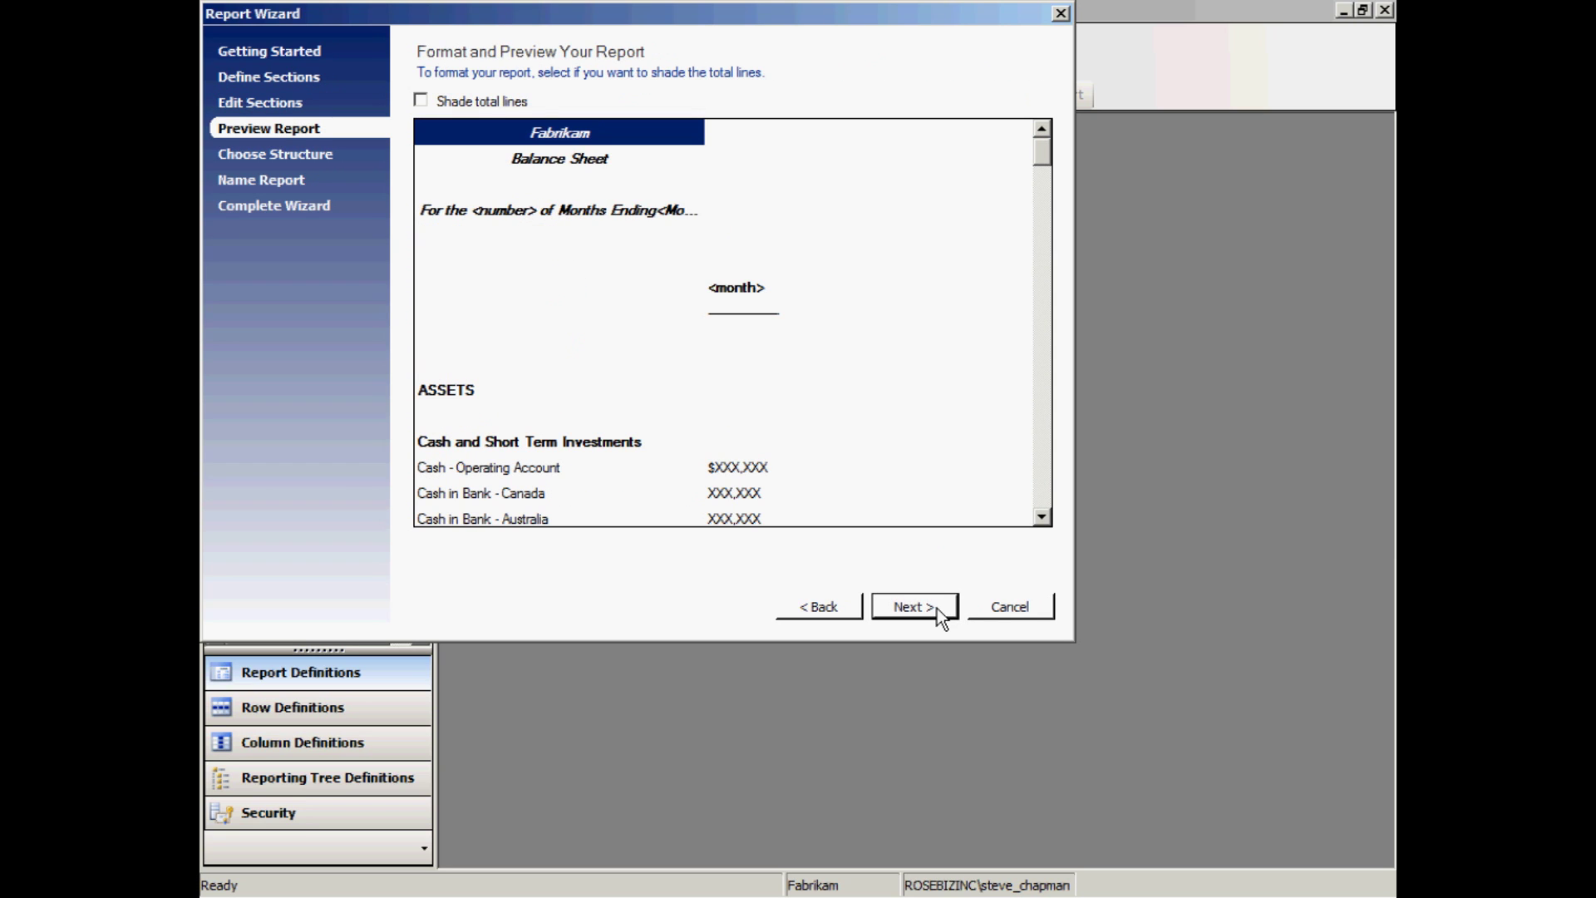
# - Turn on Shade total lines and keep one report for the entire company
pyautogui.click(1044, 428)
pyautogui.click(1043, 426)
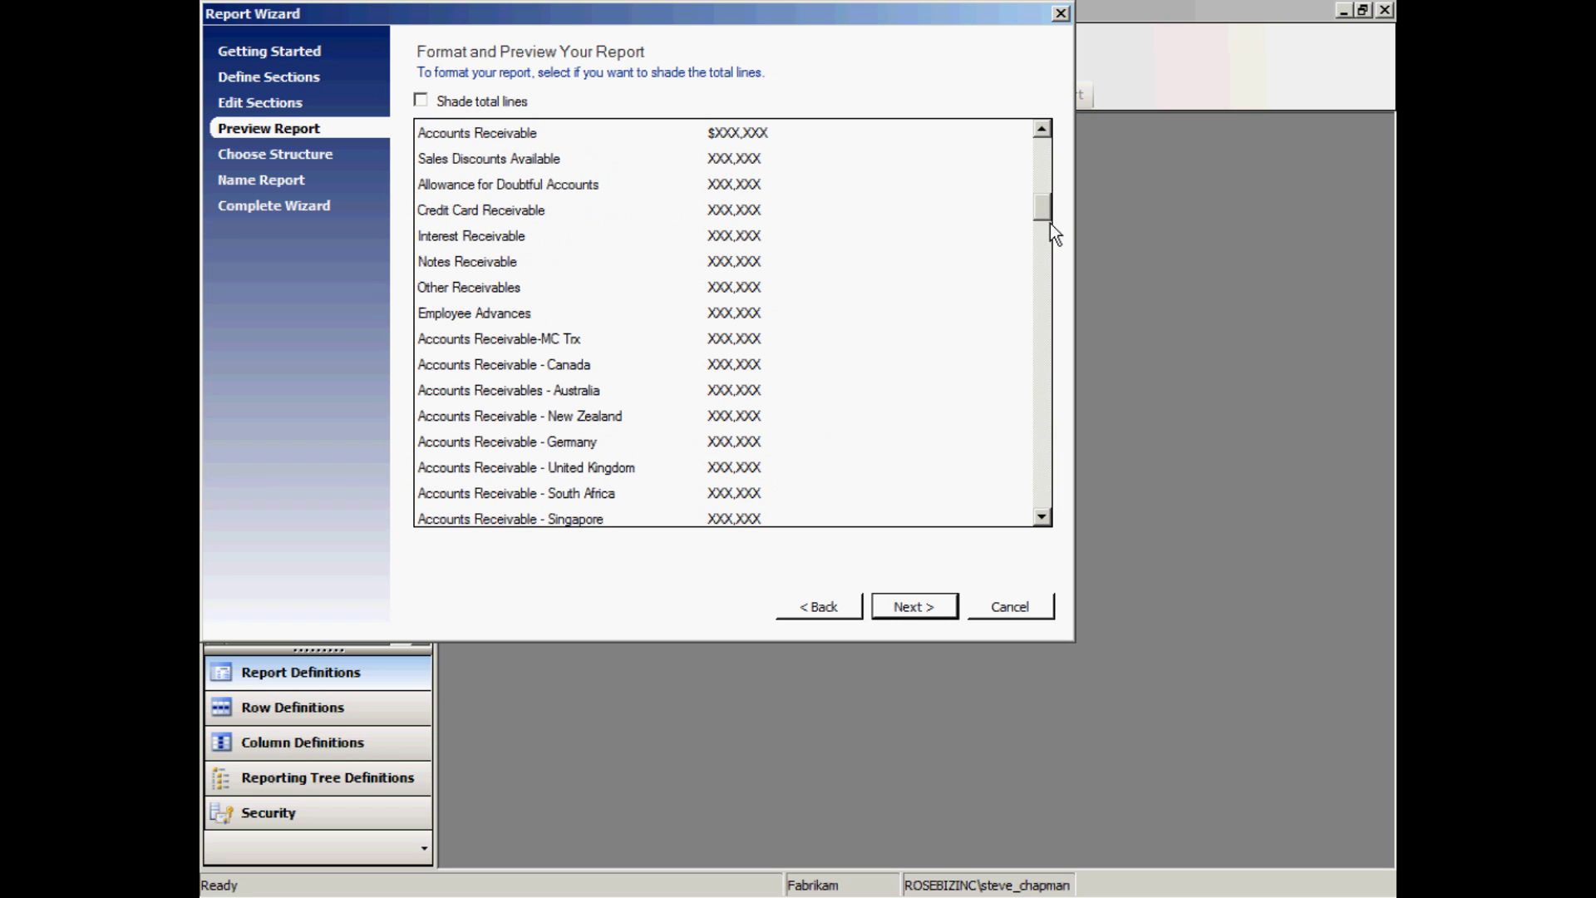
pyautogui.moveTo(1044, 210); pyautogui.dragTo(1045, 137)
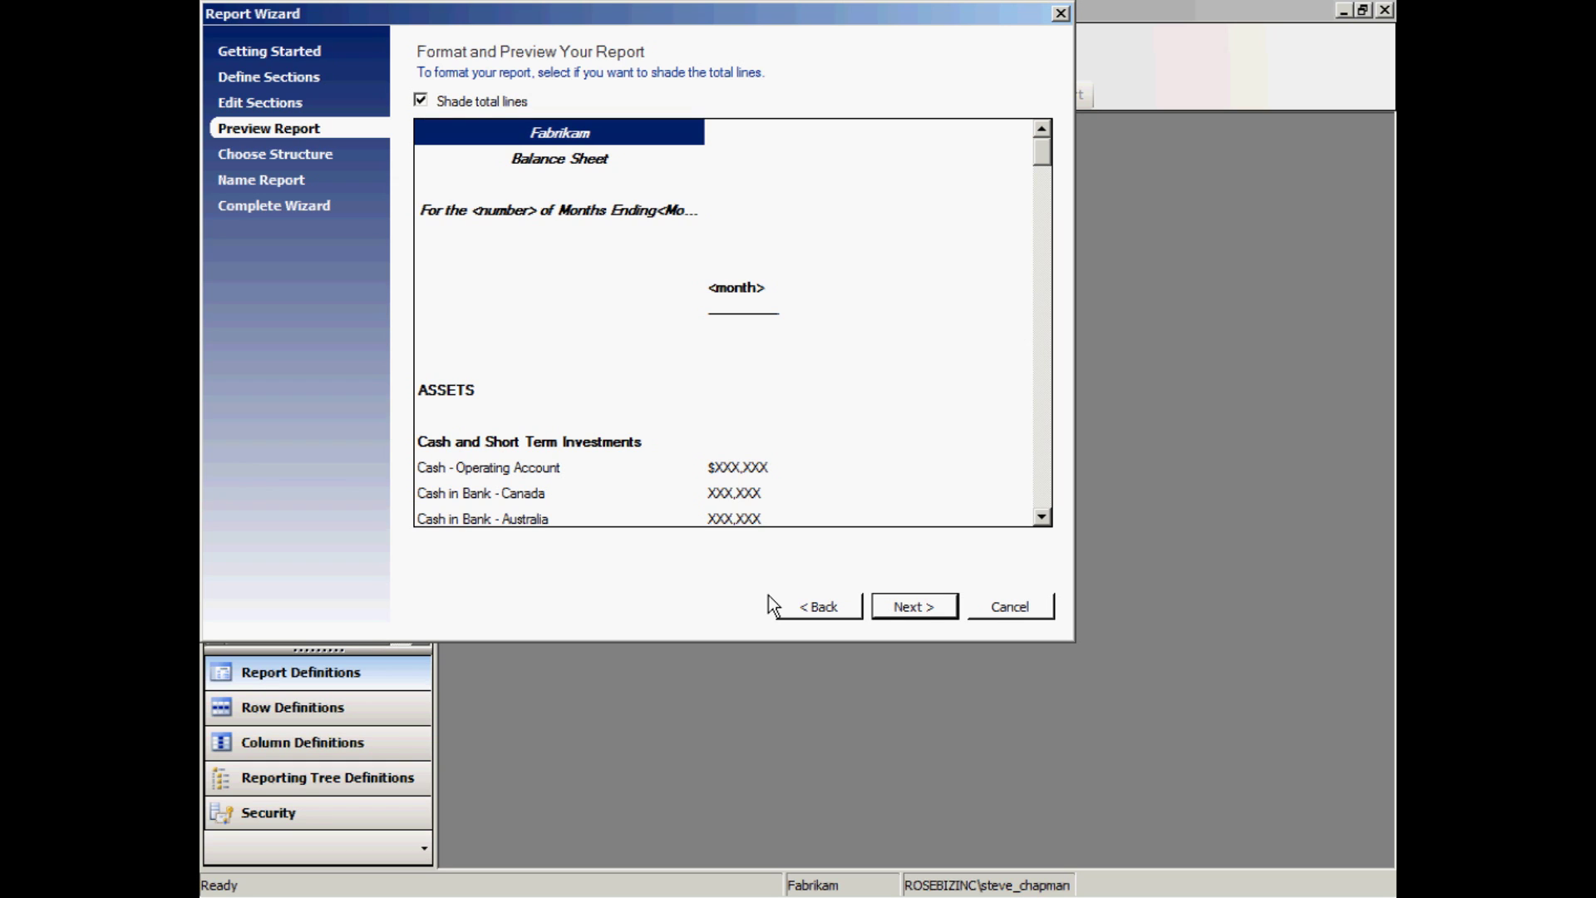
pyautogui.click(914, 607)
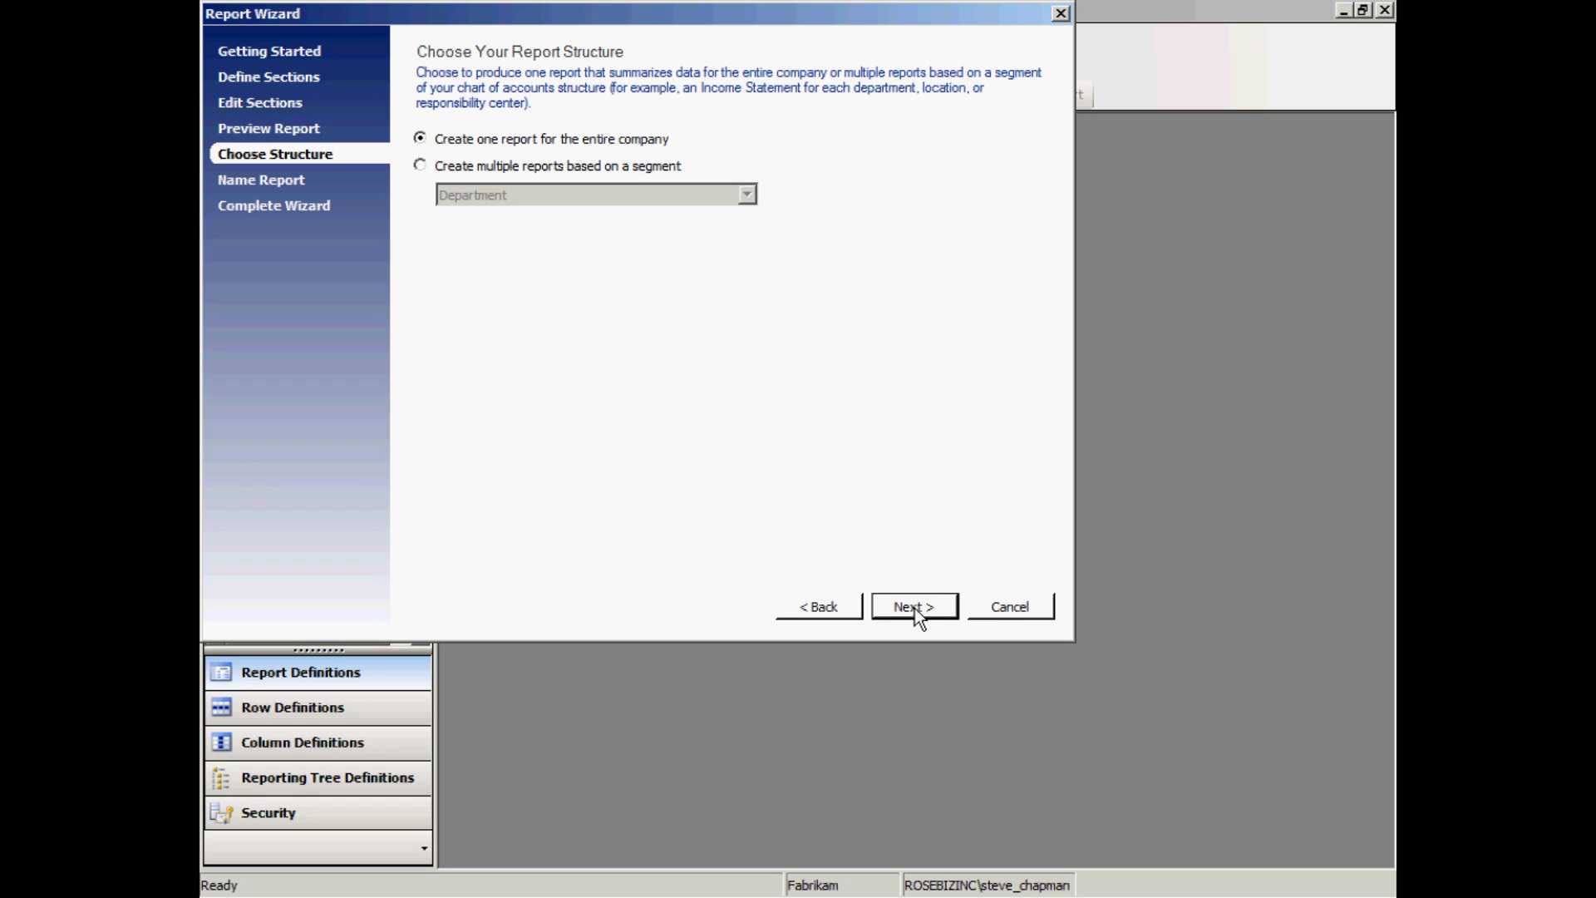
pyautogui.click(915, 608)
# - Name the report 'New Balance Sheet', let the description fill in, and reach the summary
pyautogui.click(881, 607)
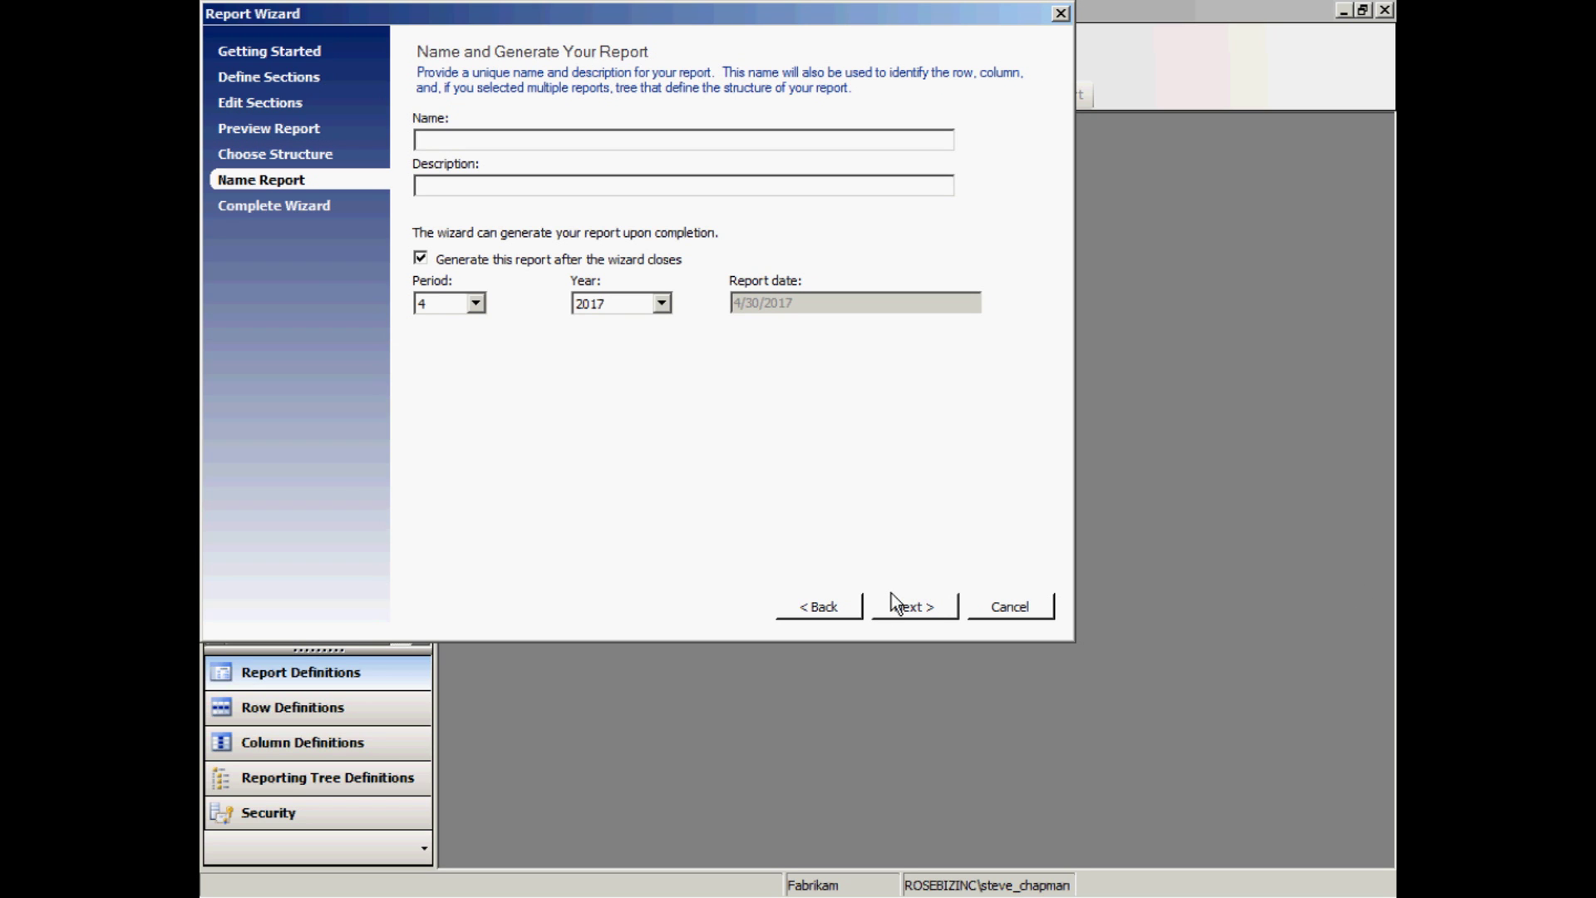
pyautogui.write('New Balance Sheet')
pyautogui.press('Tab')
pyautogui.press('Tab')
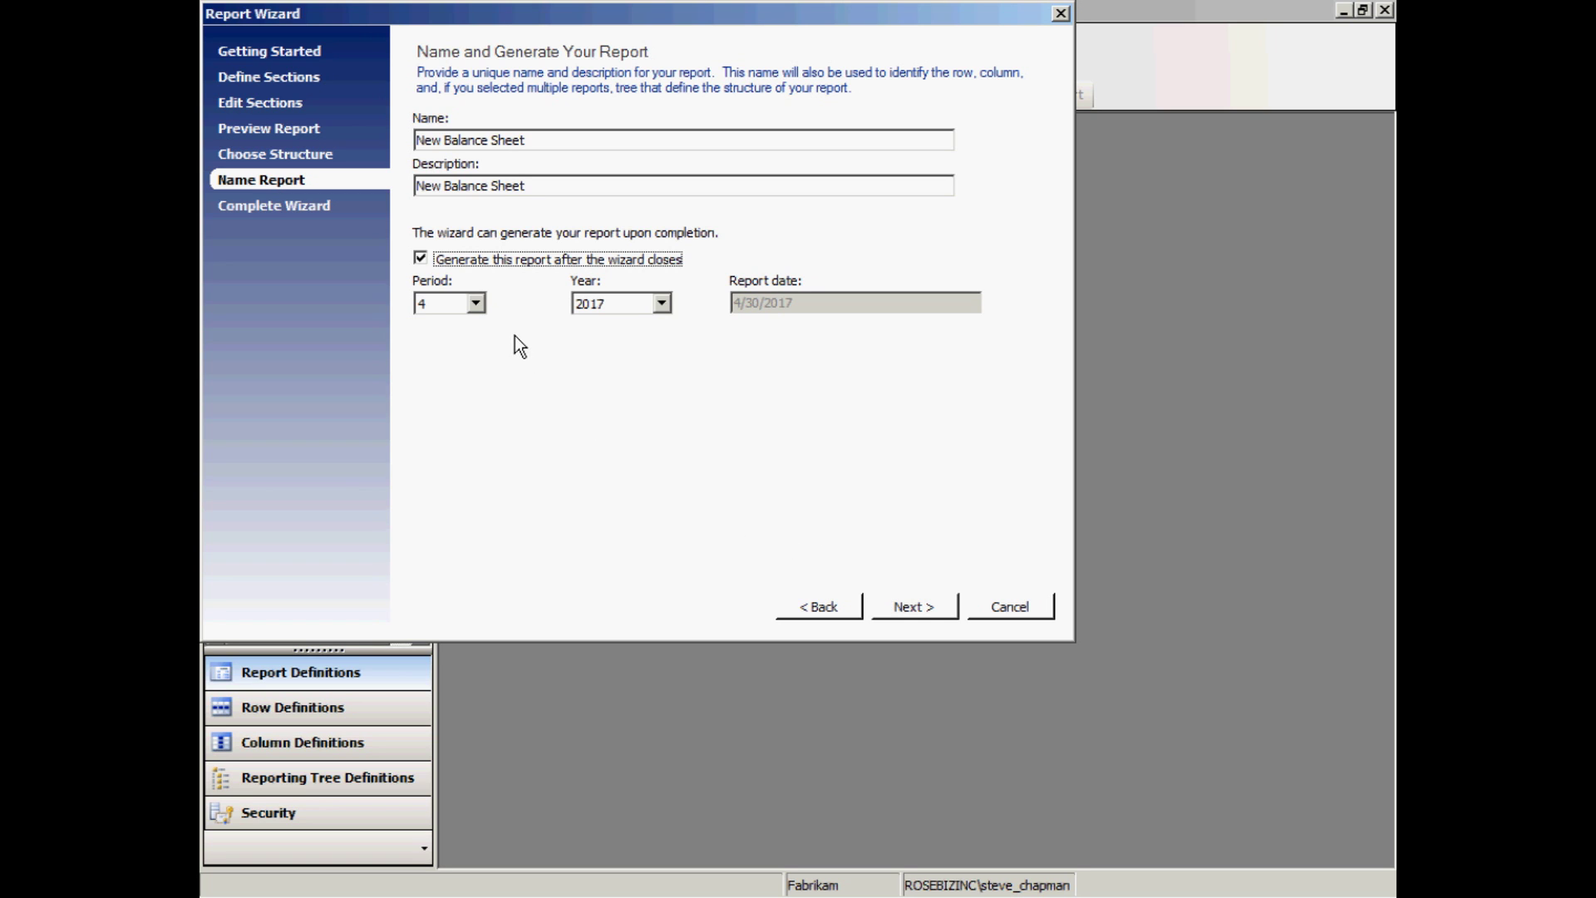
pyautogui.click(903, 607)
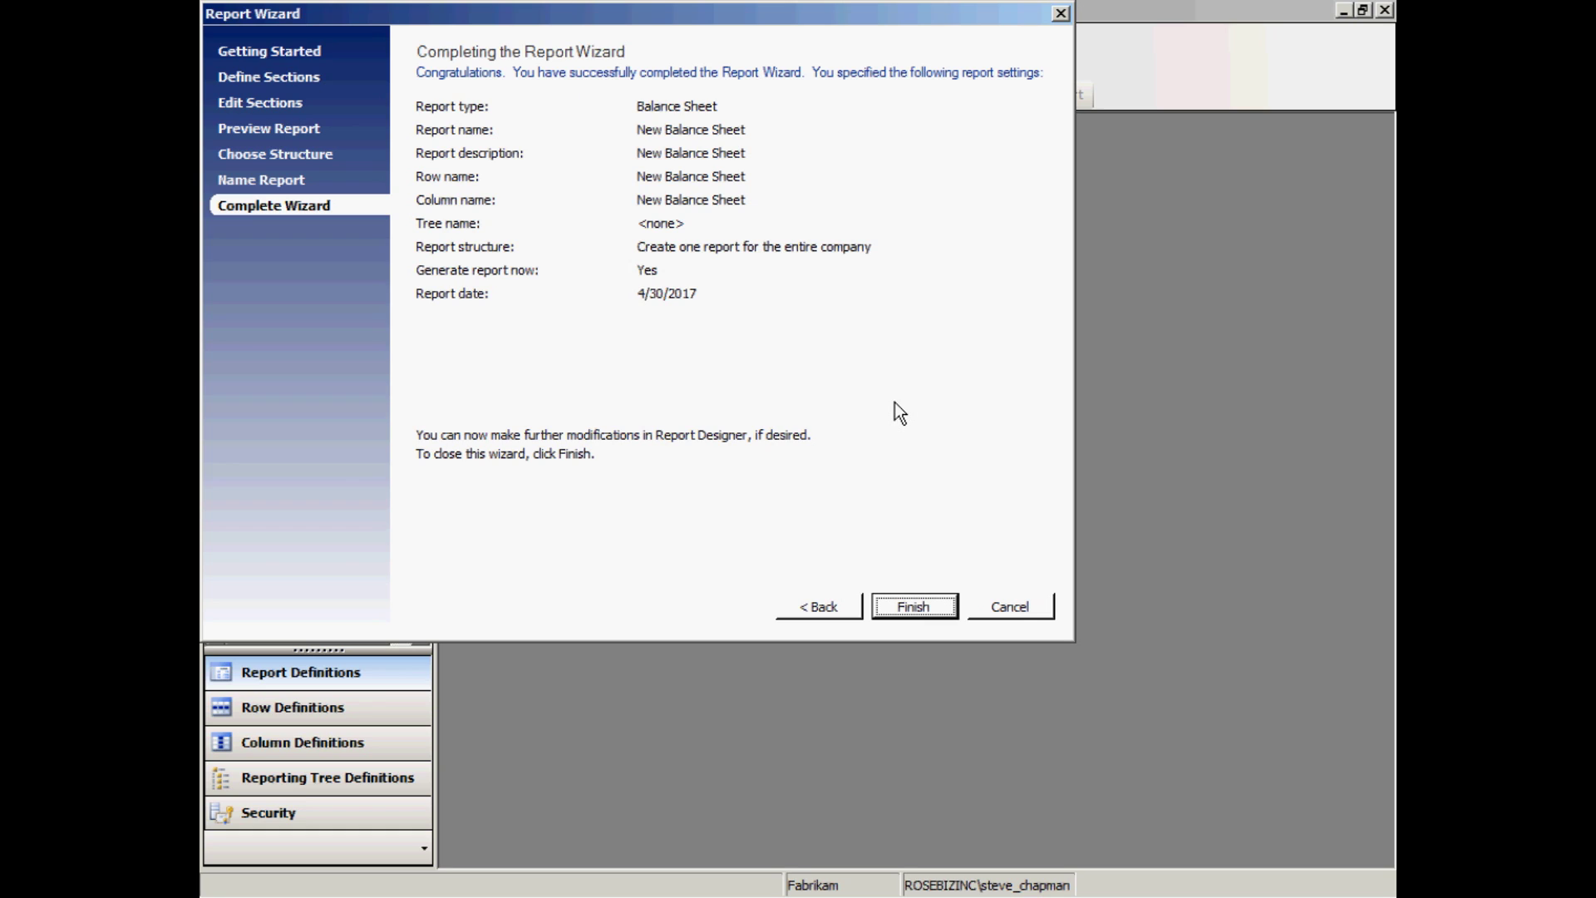
# - Finish the wizard, generate New Balance Sheet, page through it, and close the viewer
pyautogui.click(909, 607)
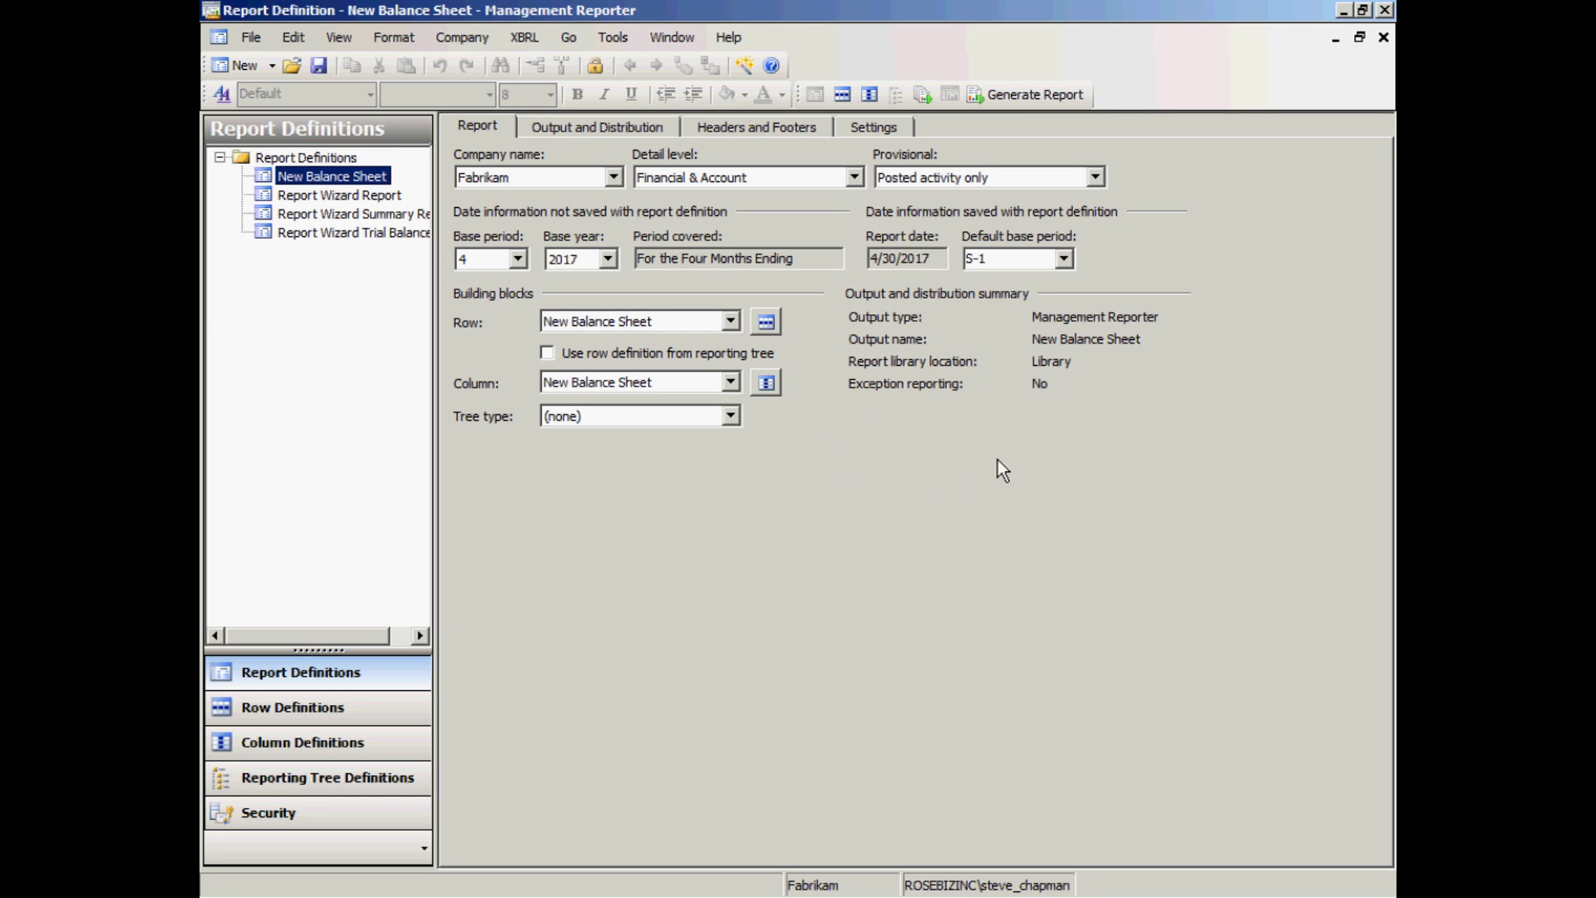
pyautogui.click(1043, 94)
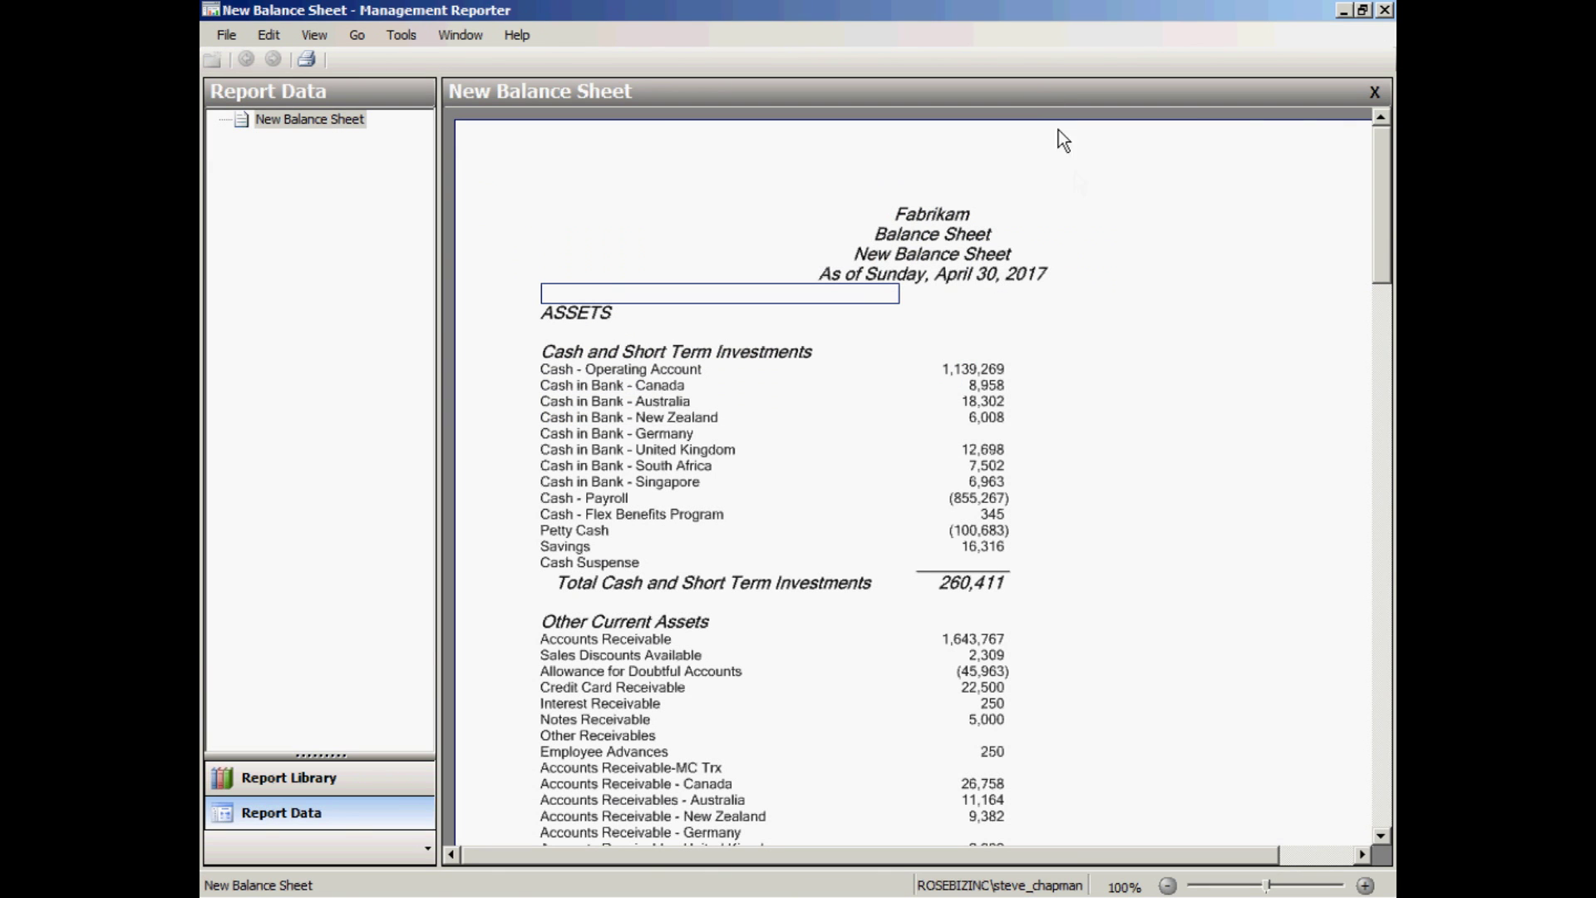
pyautogui.click(1380, 799)
pyautogui.click(1380, 799)
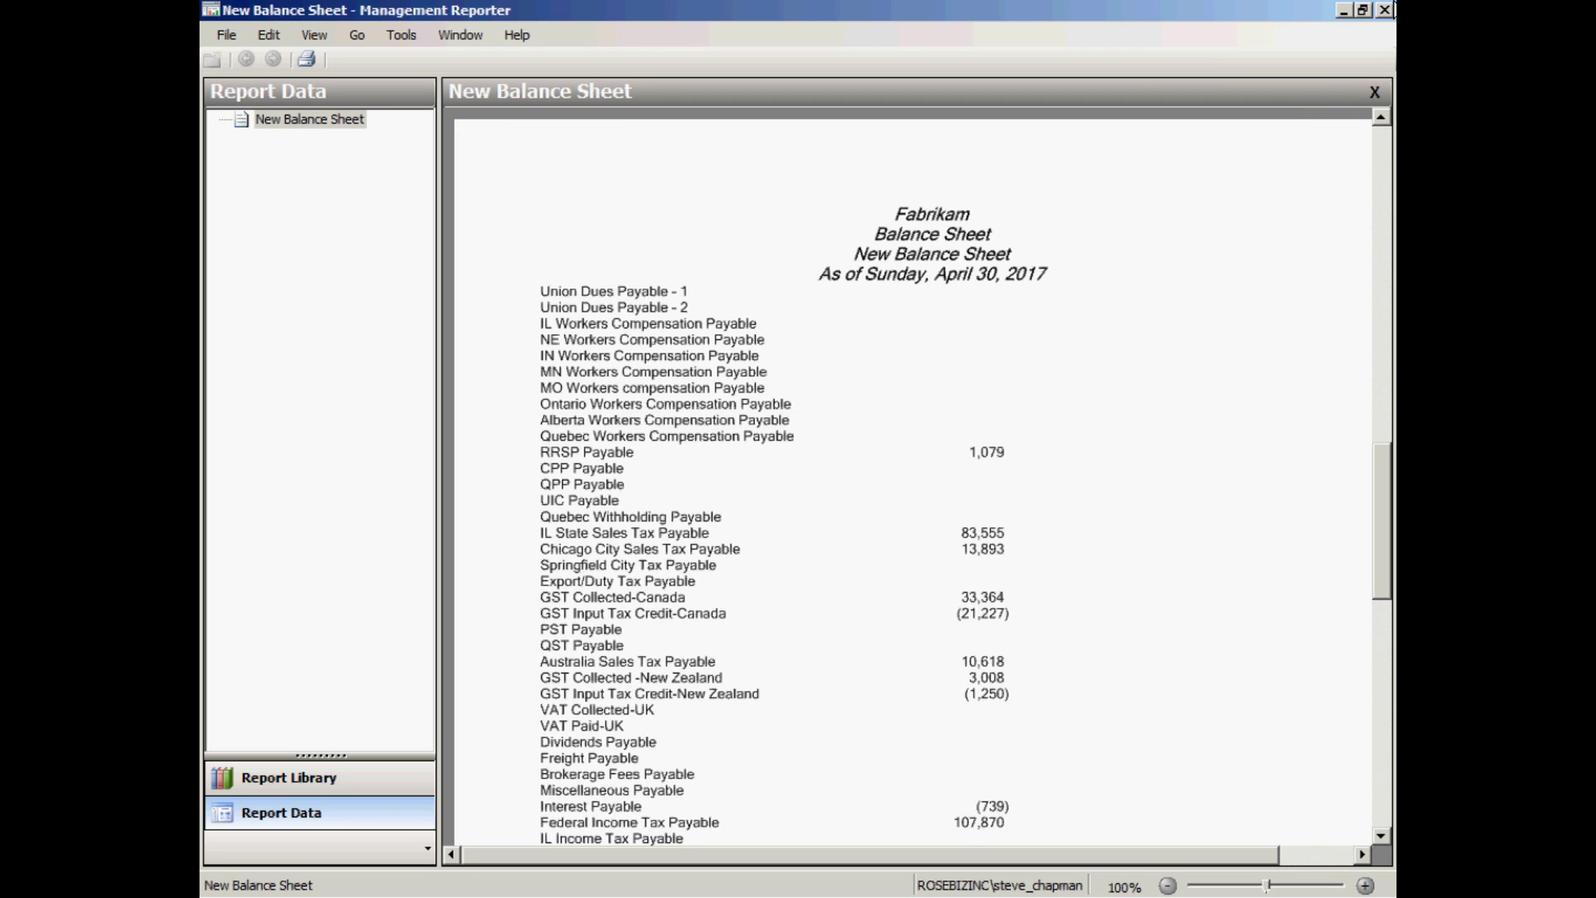
pyautogui.click(1384, 10)
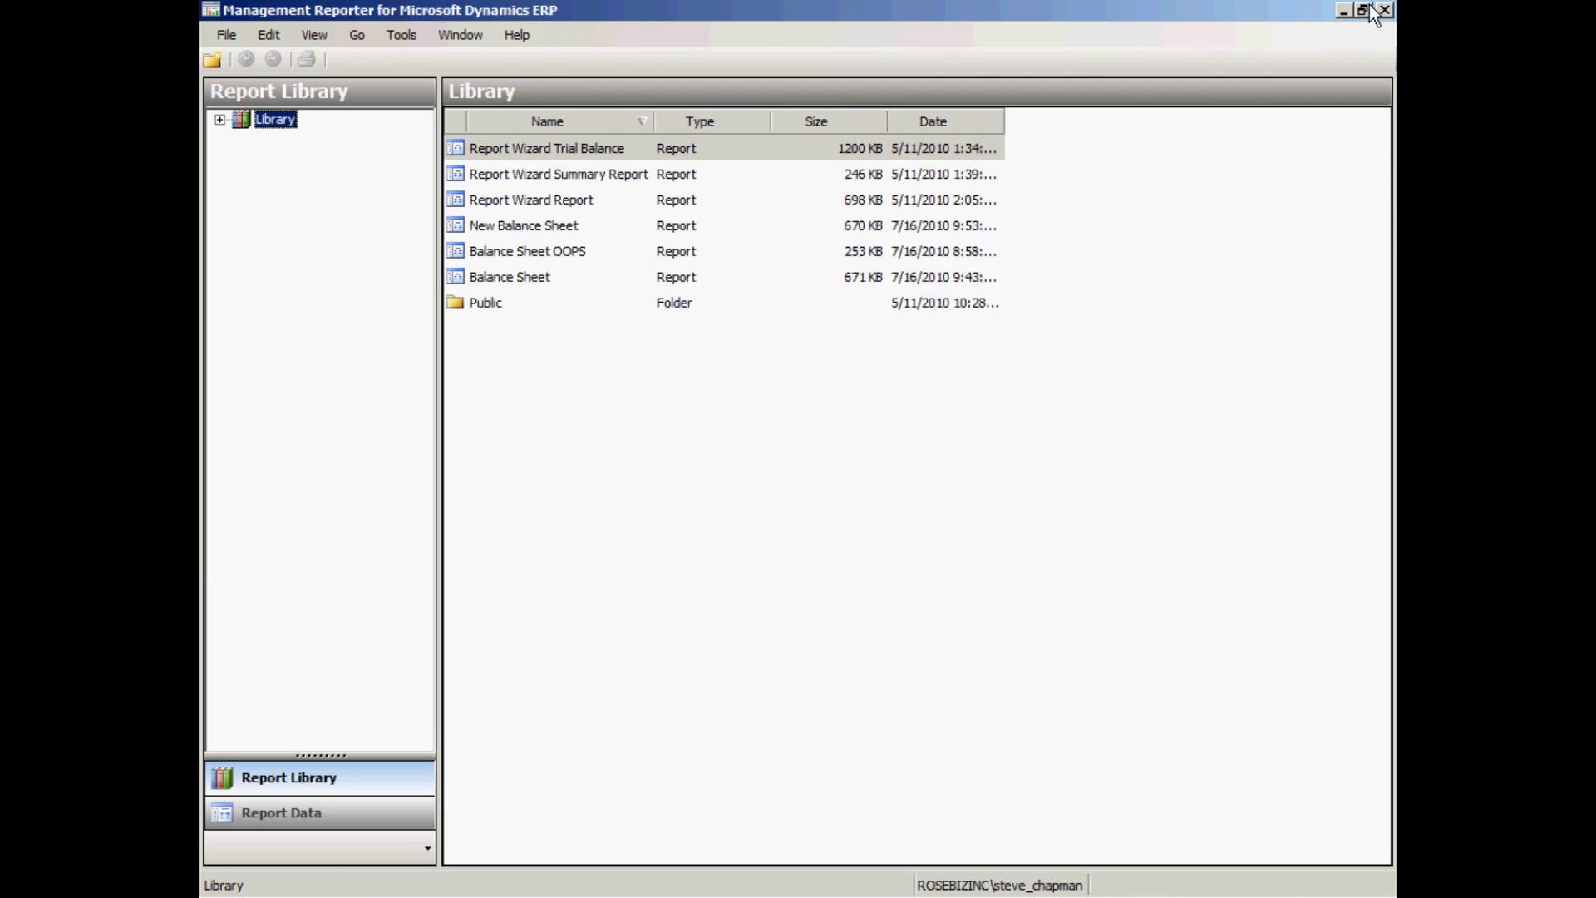
# - Uncheck Display rows with no amounts in Settings, save the definition, and regenerate it
pyautogui.click(1385, 10)
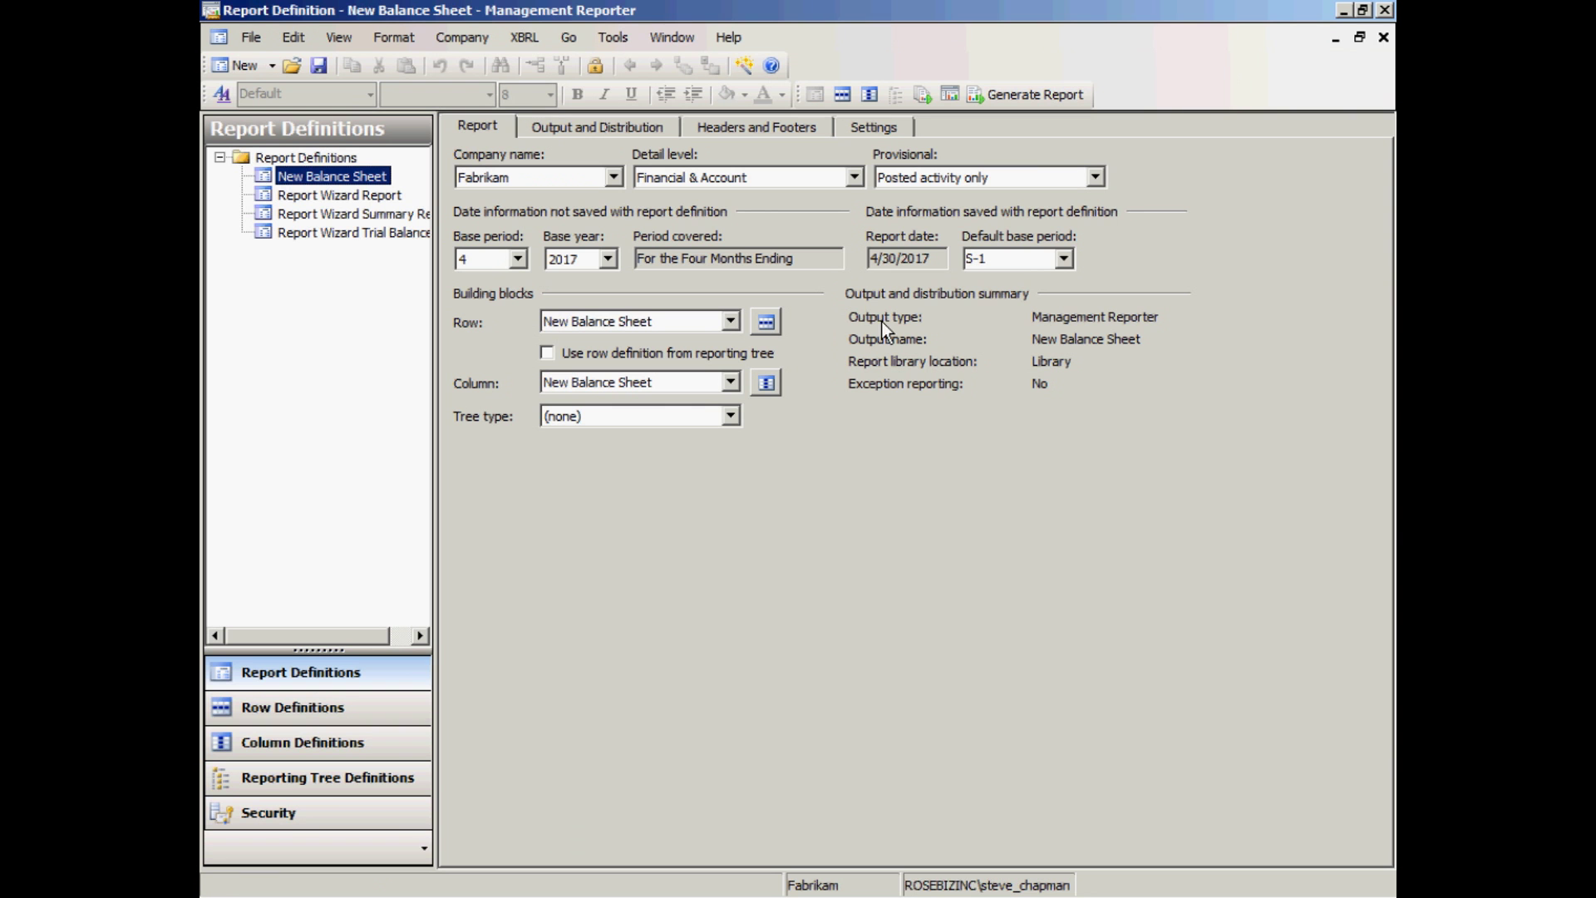
pyautogui.click(880, 129)
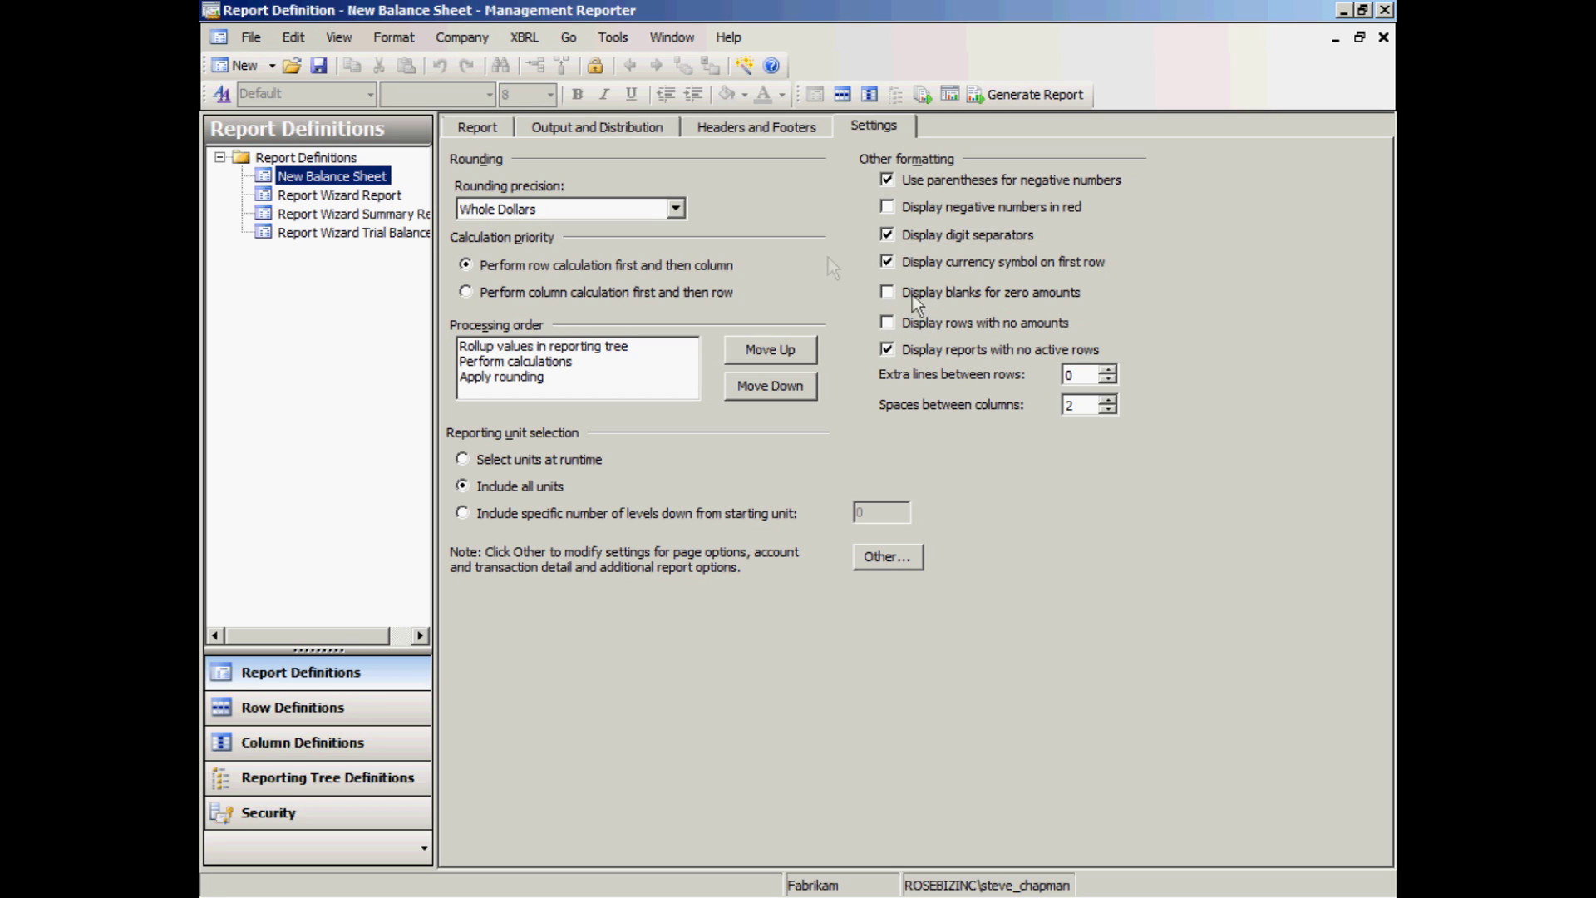
pyautogui.click(320, 65)
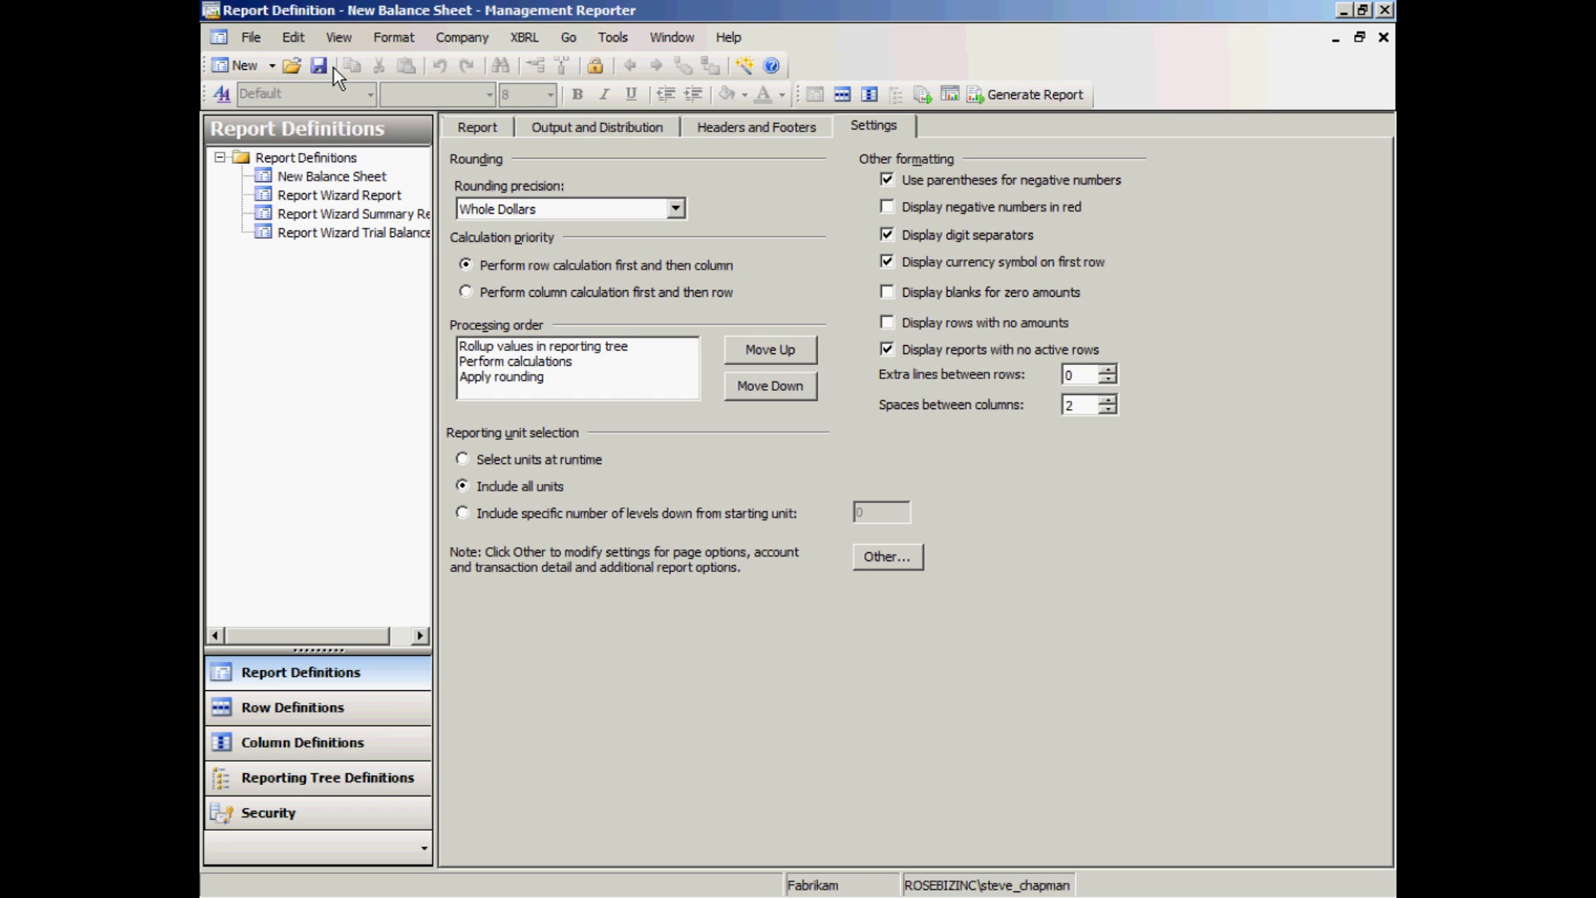
pyautogui.click(1028, 93)
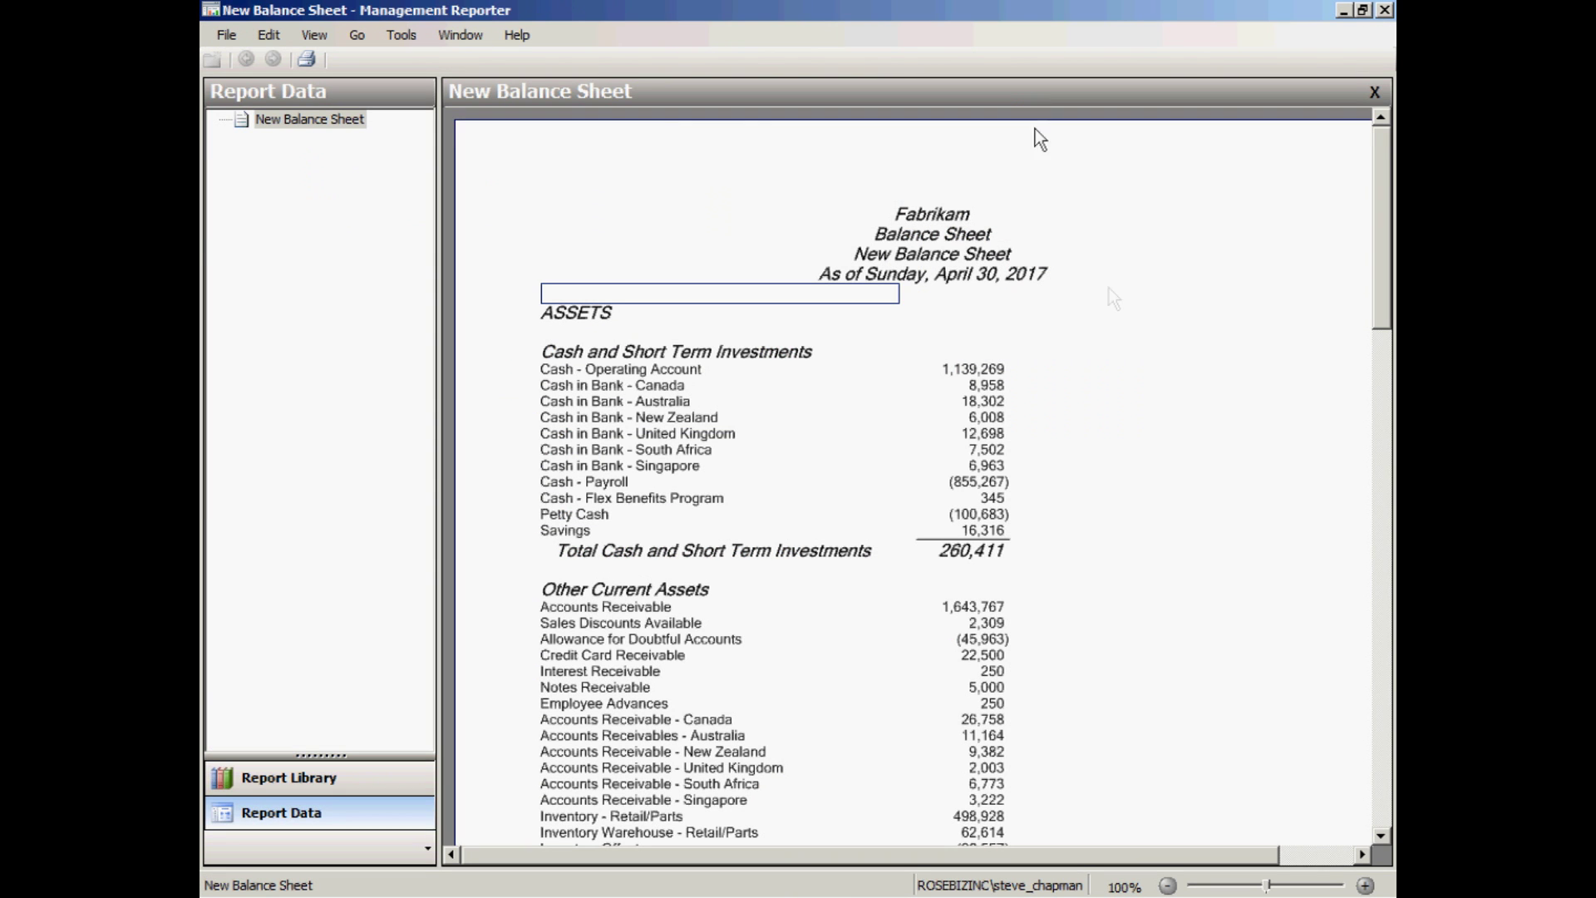
# - Page down and back up through the regenerated report, then return to the report definition
pyautogui.click(1386, 735)
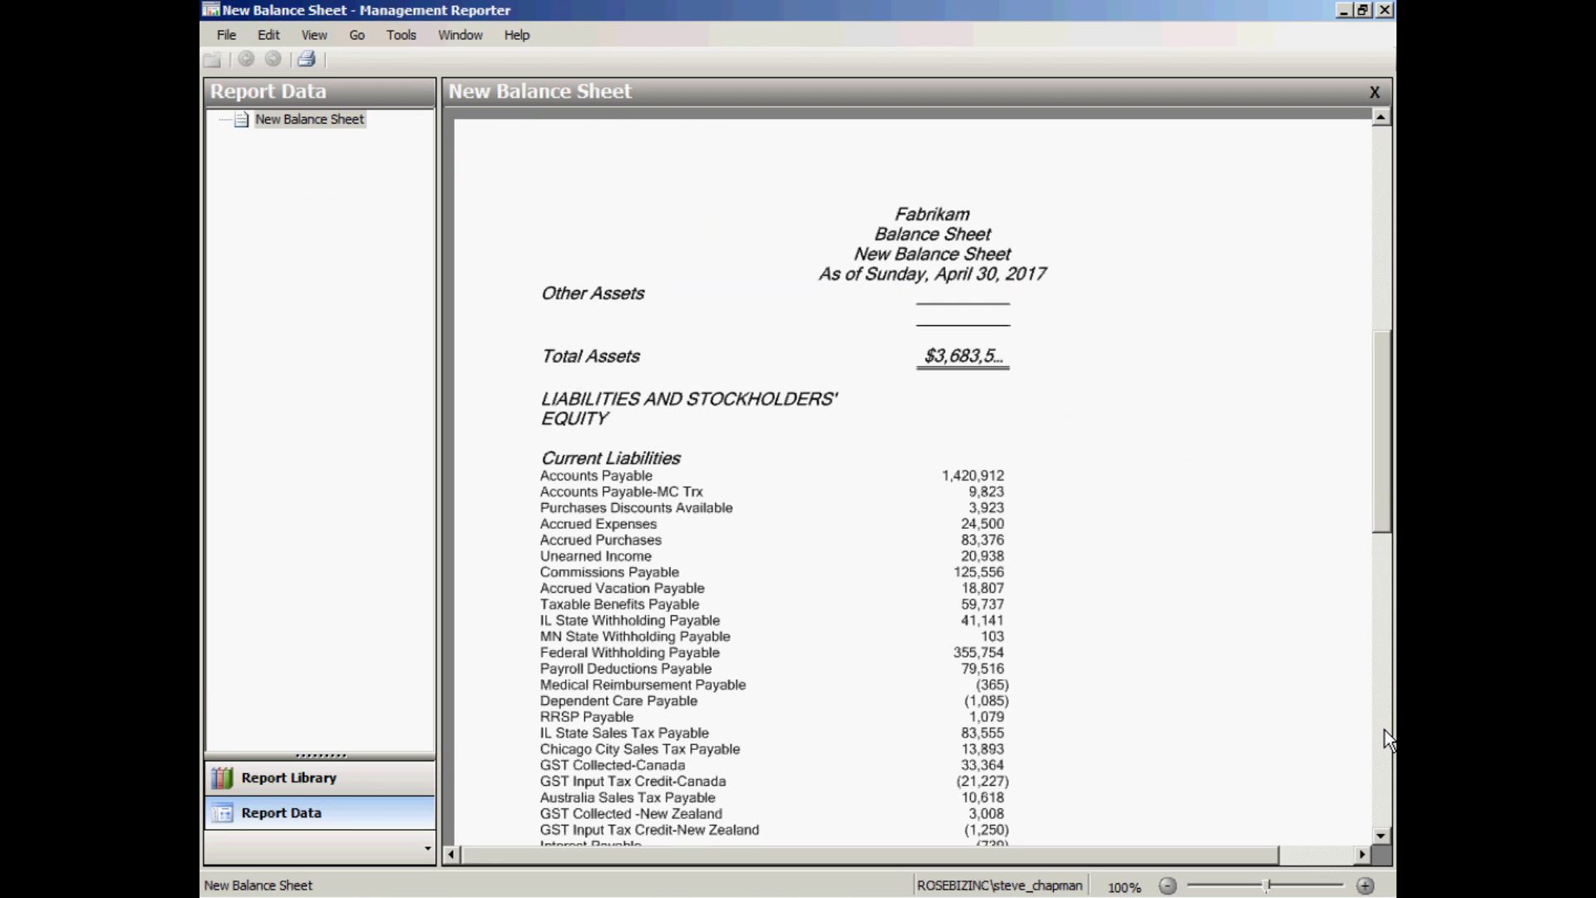
pyautogui.click(1385, 732)
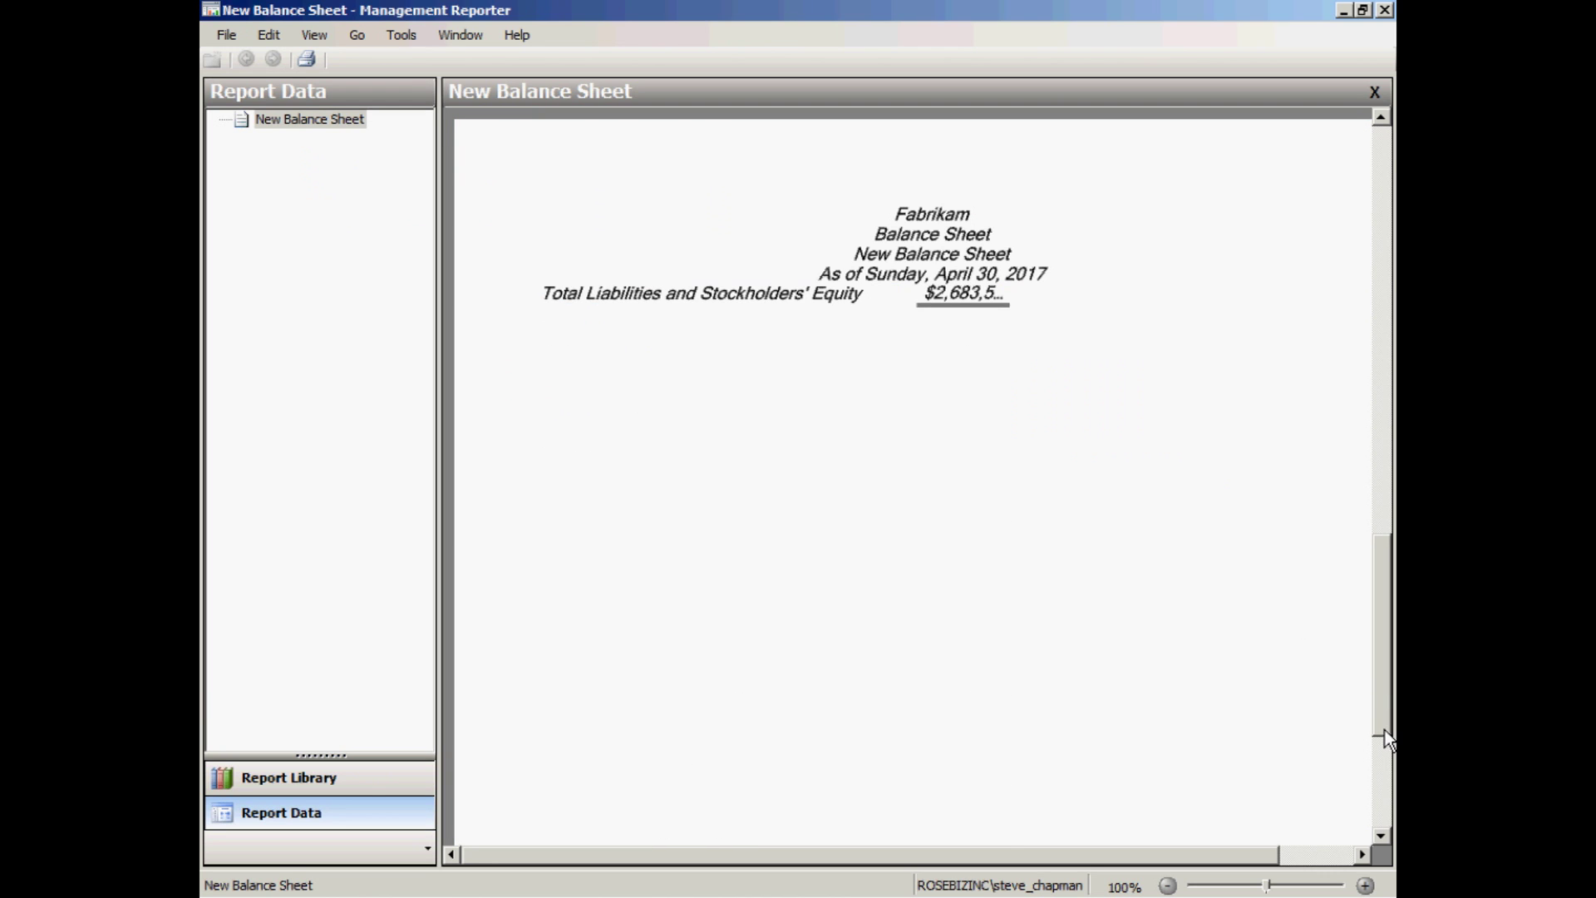
pyautogui.click(1382, 223)
pyautogui.click(1380, 208)
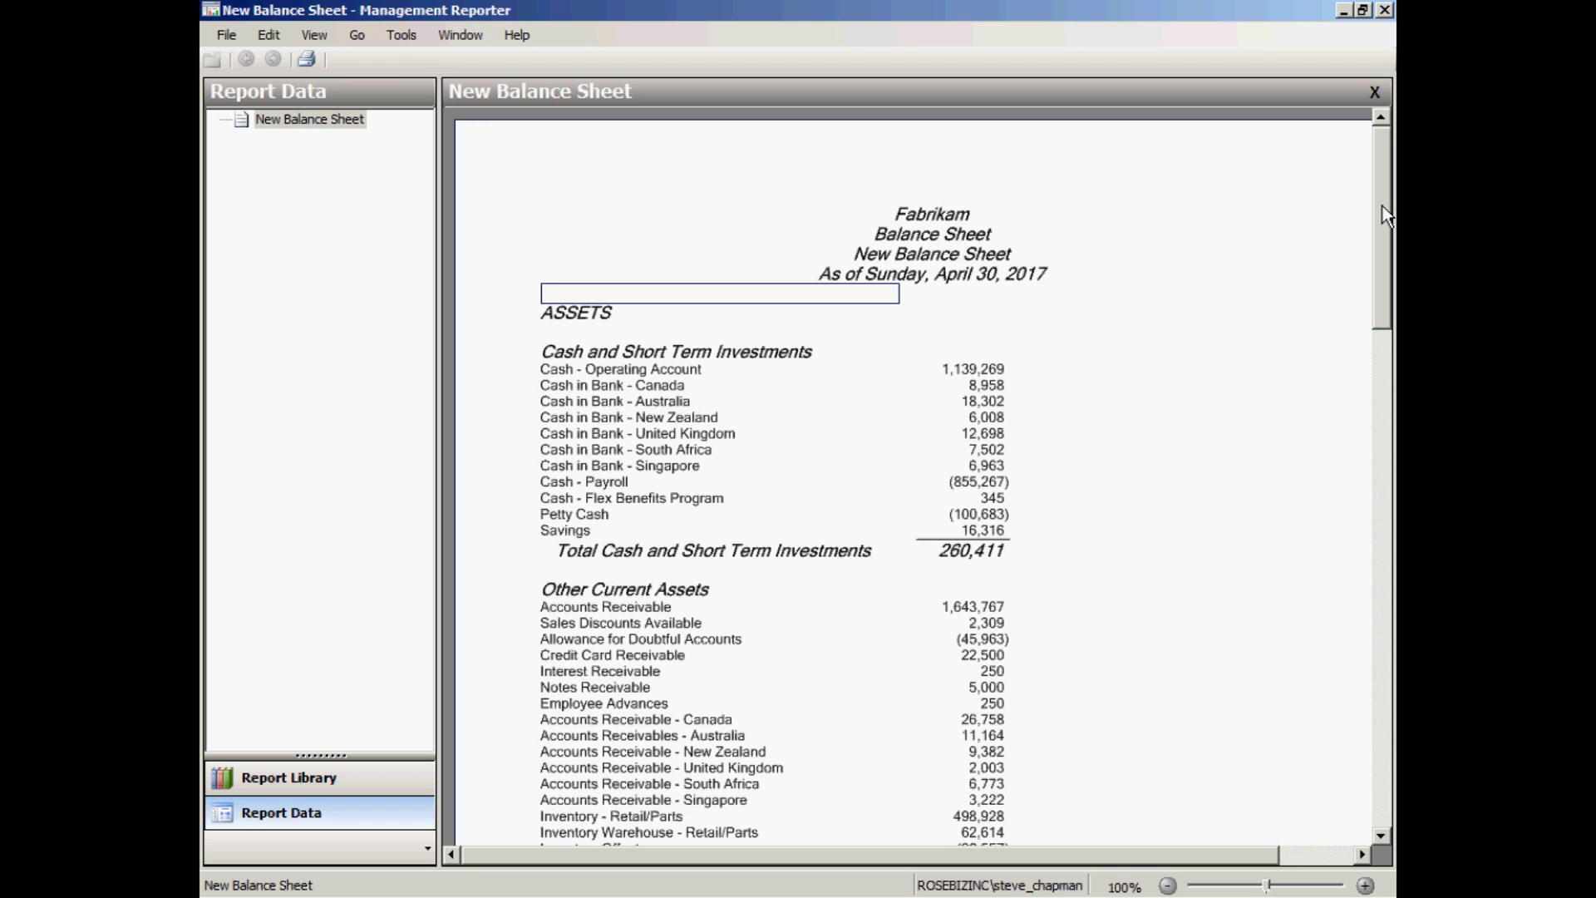
pyautogui.hotkey('alt', 'Tab')
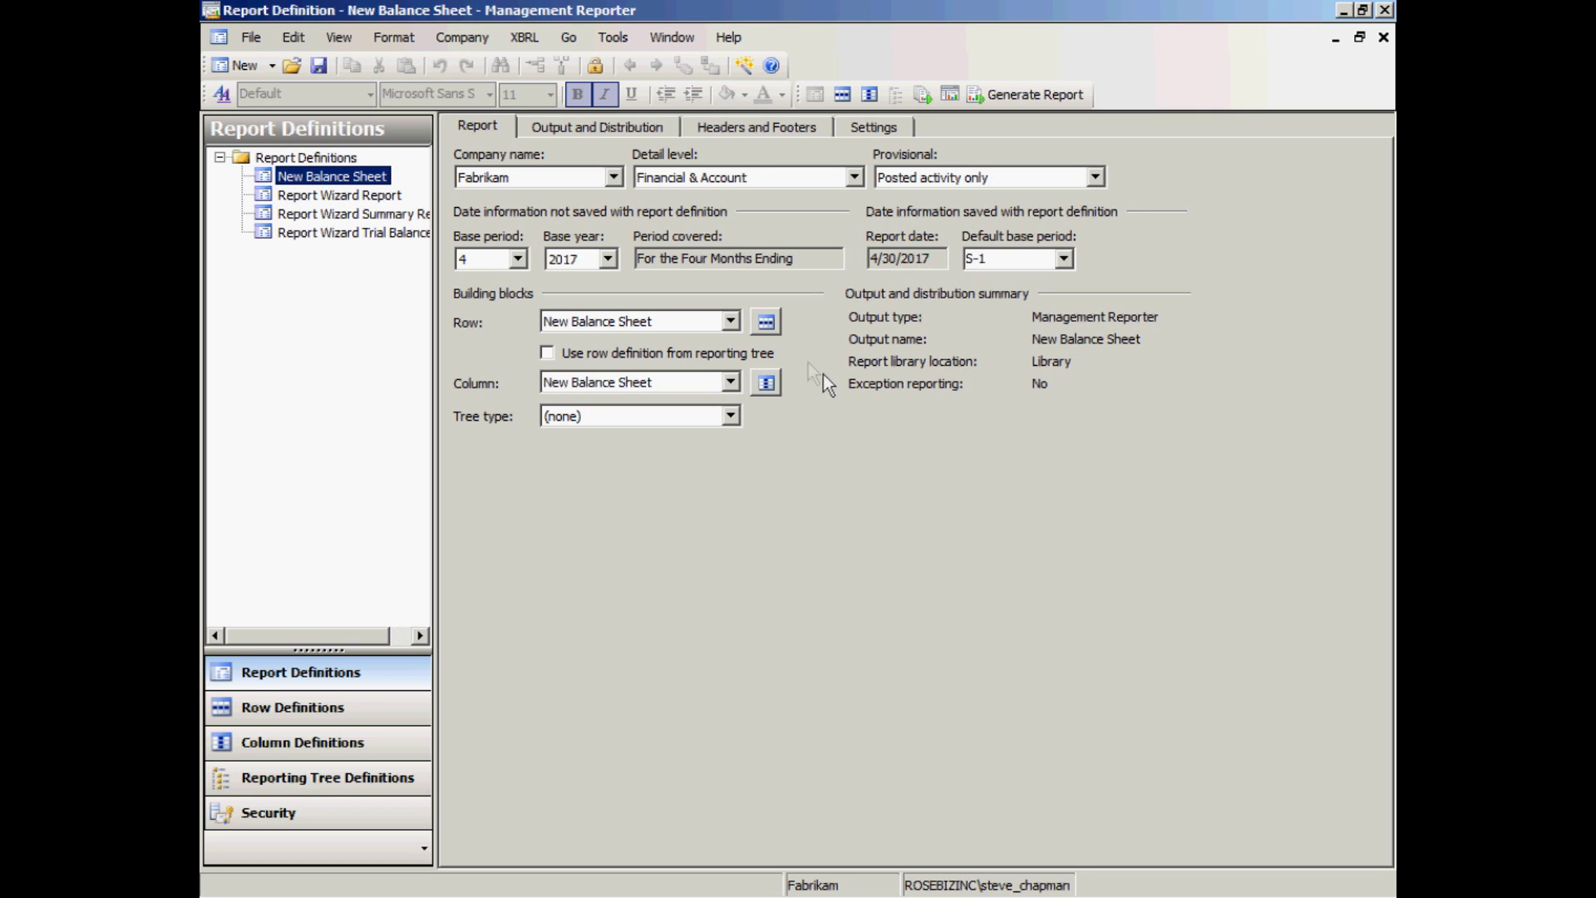
# - Inspect the row definition's Link to Financial Dimensions column, then close the row definition
pyautogui.click(765, 325)
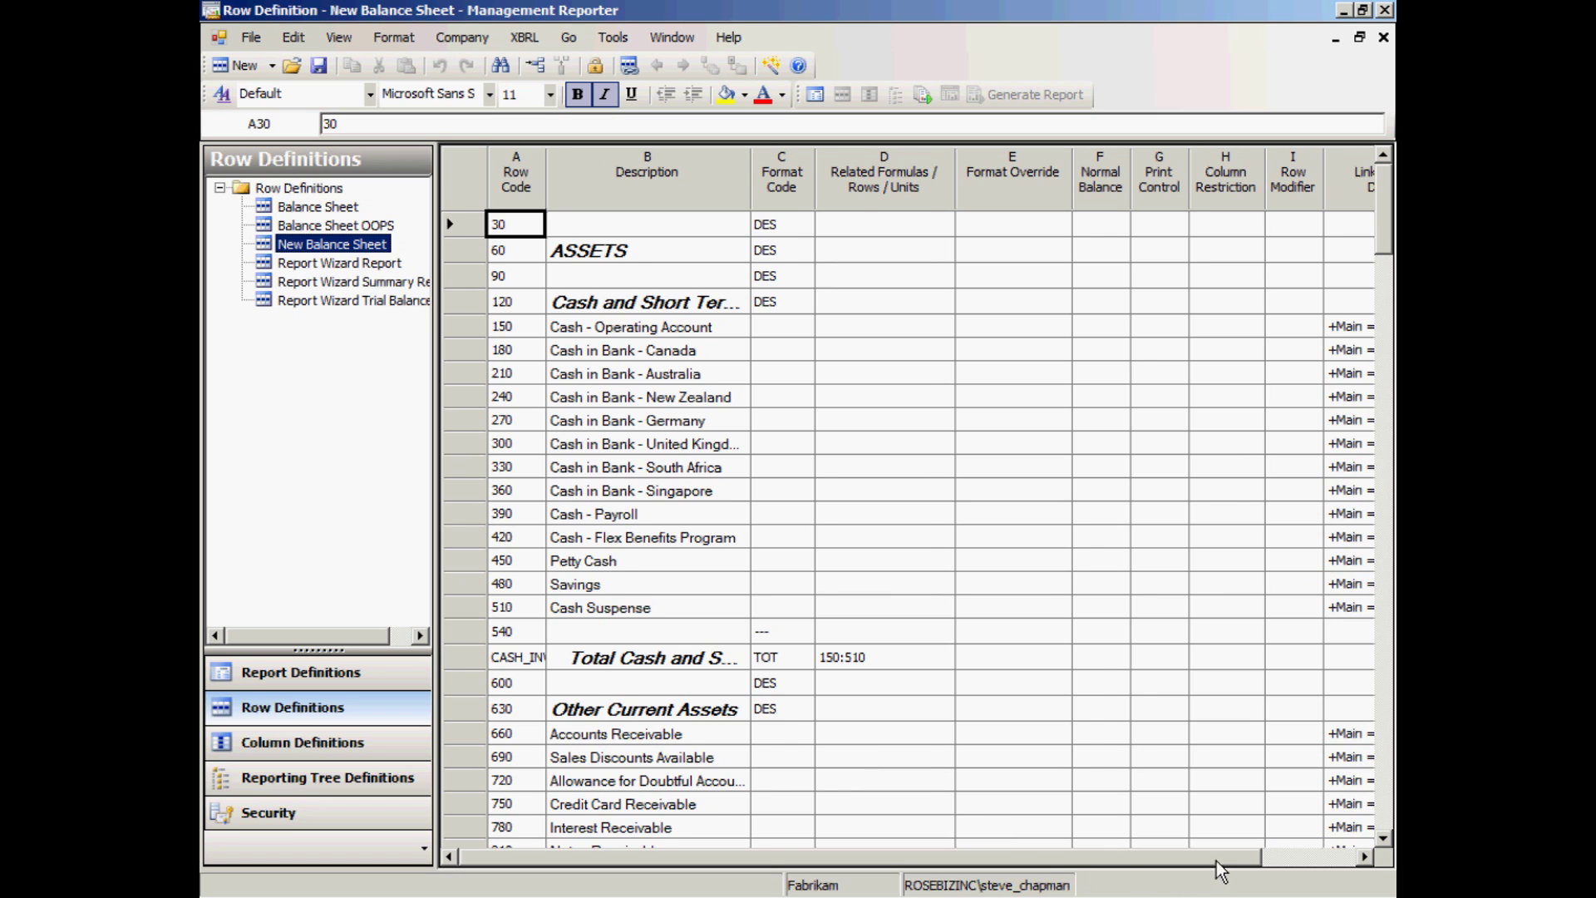
pyautogui.moveTo(1219, 859); pyautogui.dragTo(1301, 861)
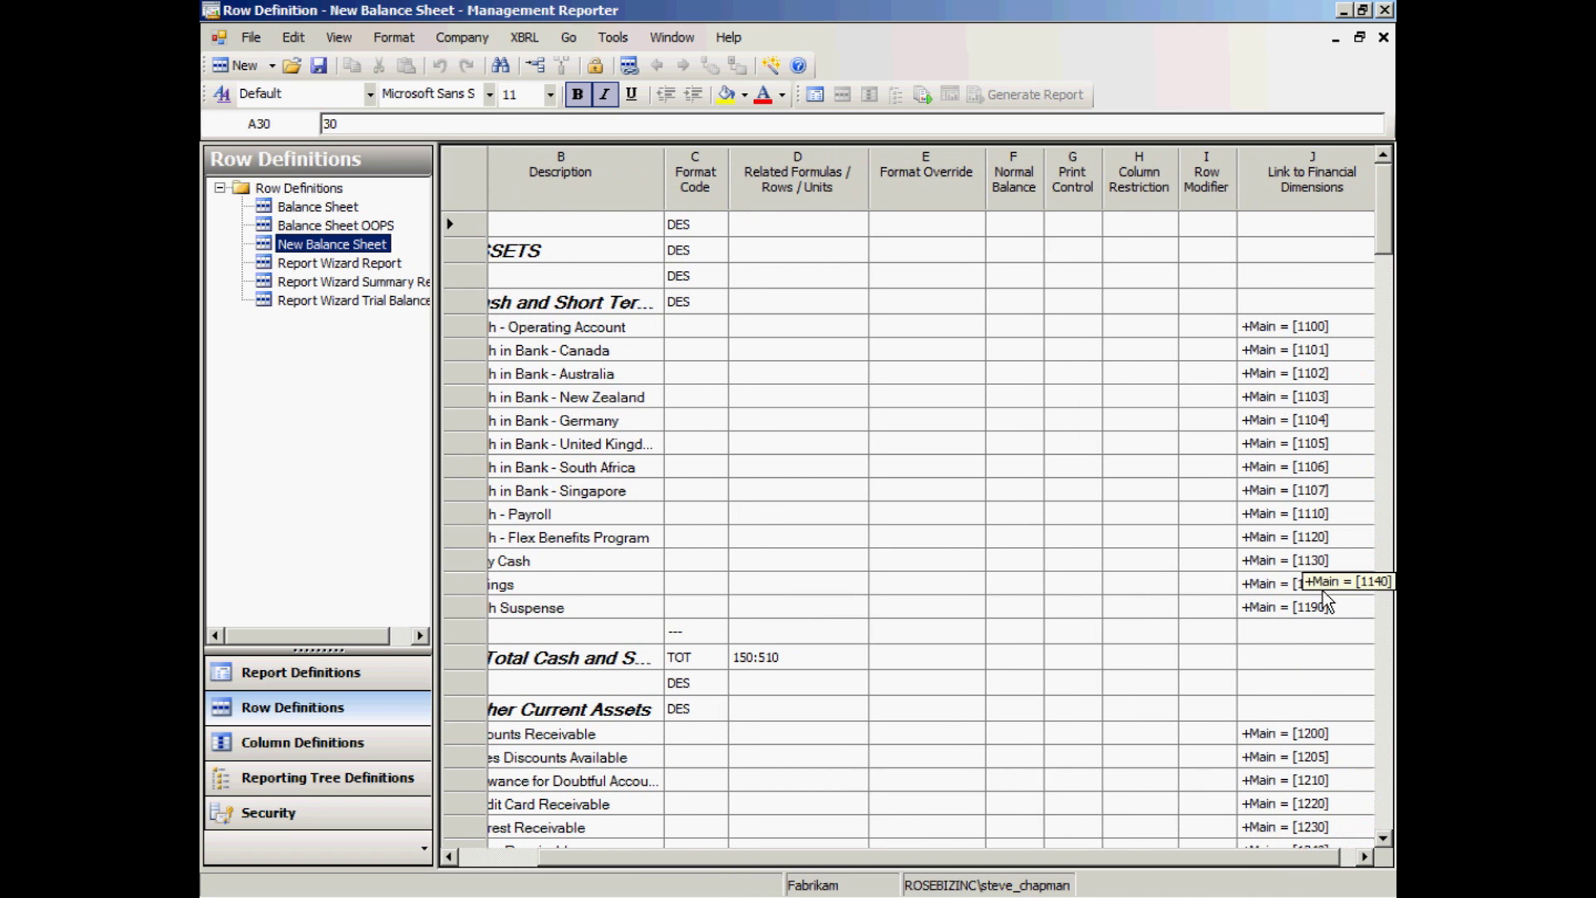
pyautogui.click(1383, 38)
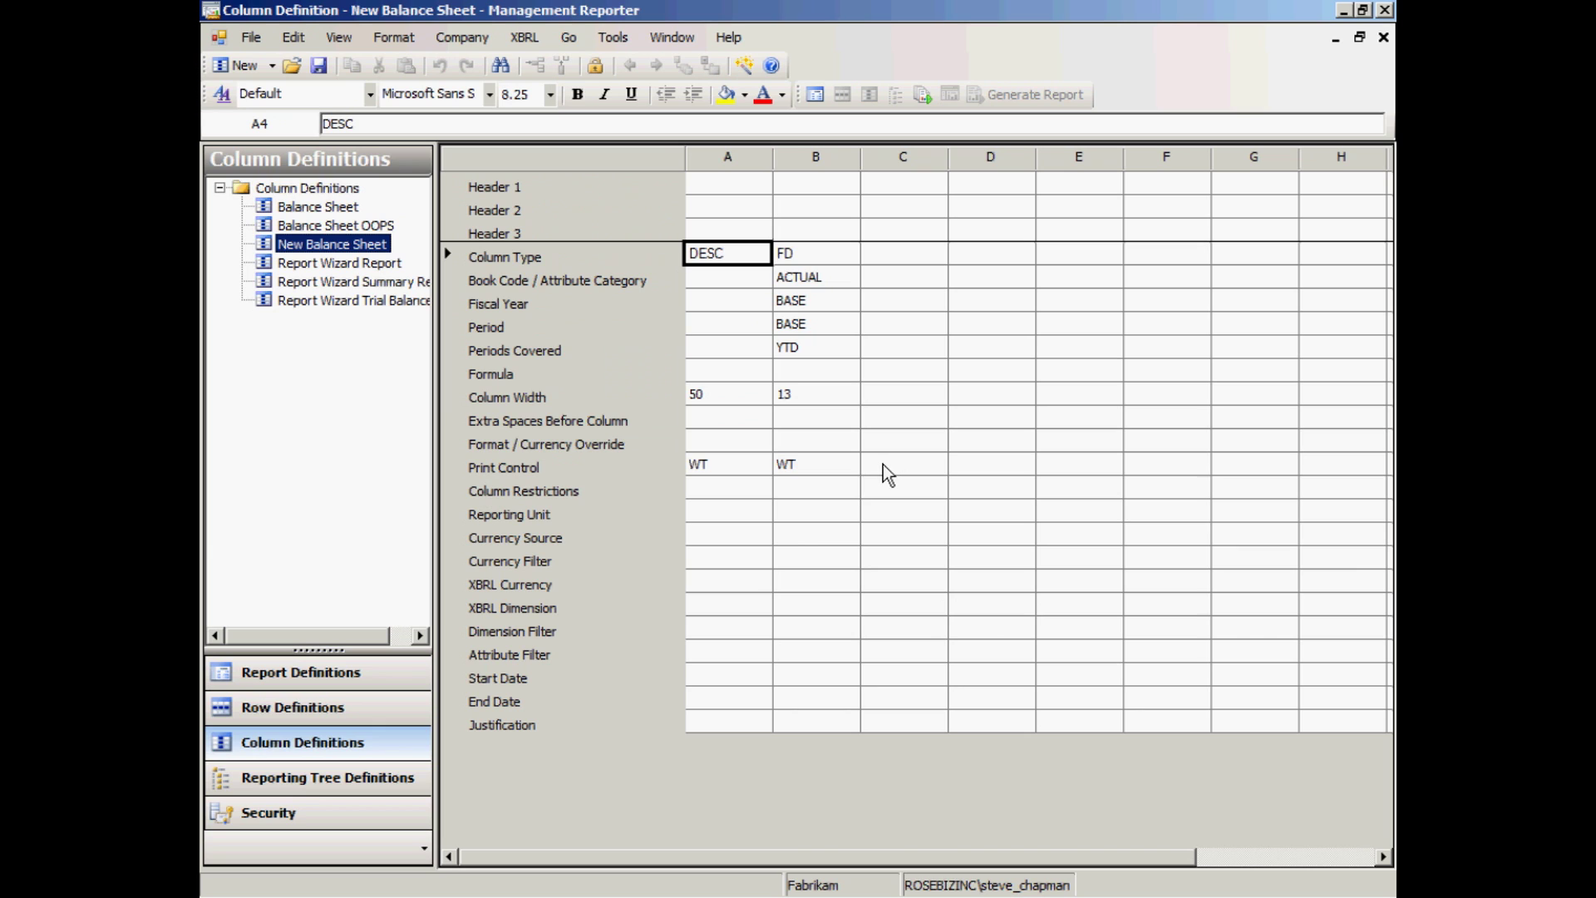
# - Close the Column Definition window to return to the New Balance Sheet report definition
pyautogui.click(1384, 38)
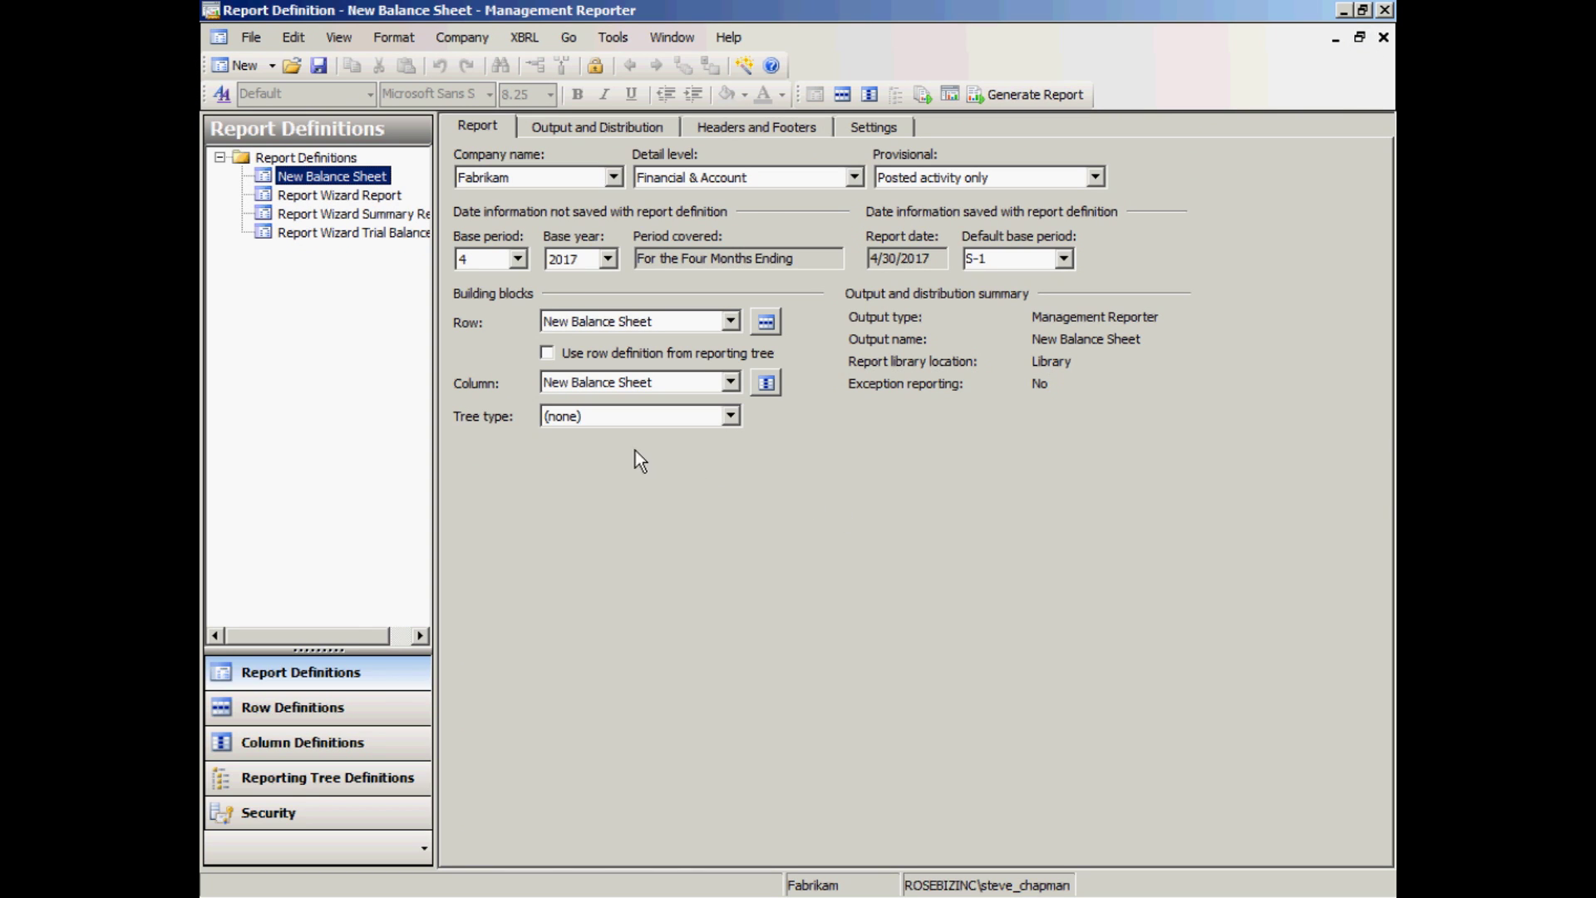